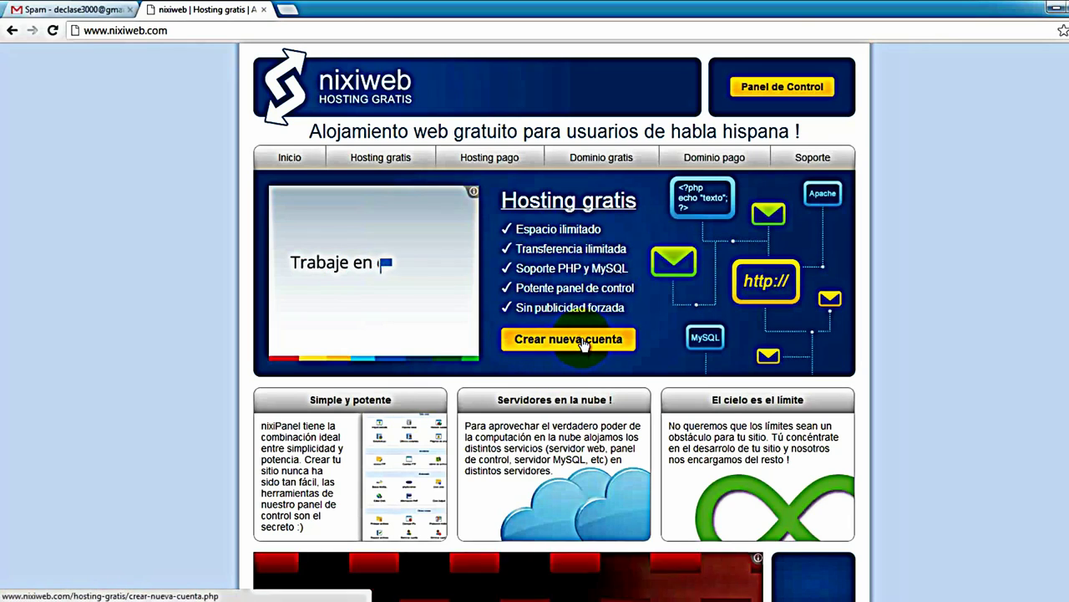
Load the nixiweb 'Crear nueva cuenta' registration form, glancing at the Gmail spam tab in between
click(583, 343)
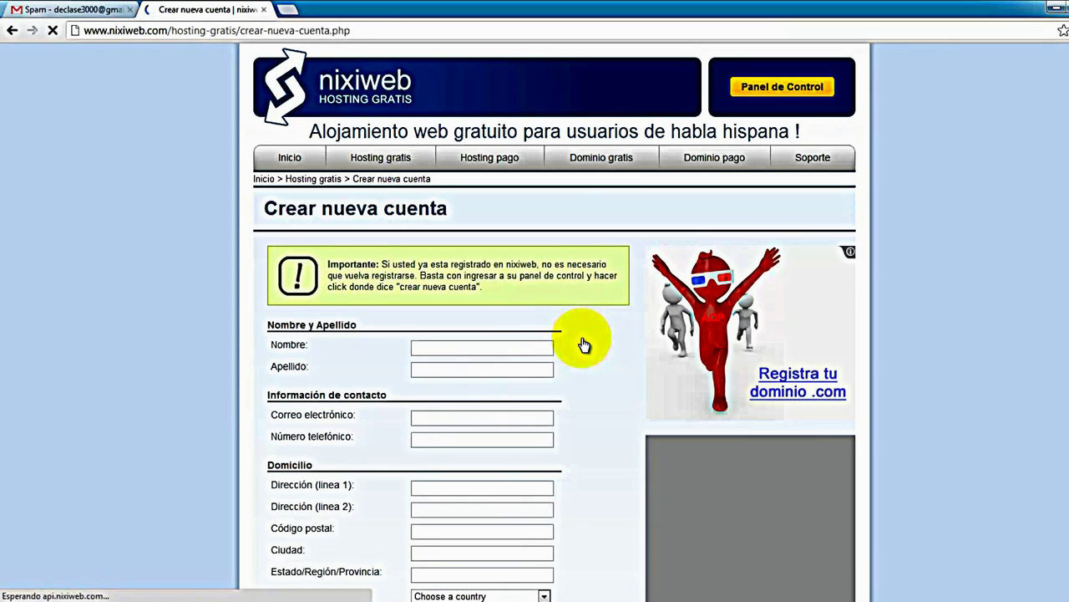
scroll(573, 359, down, 3)
scroll(563, 374, up, 3)
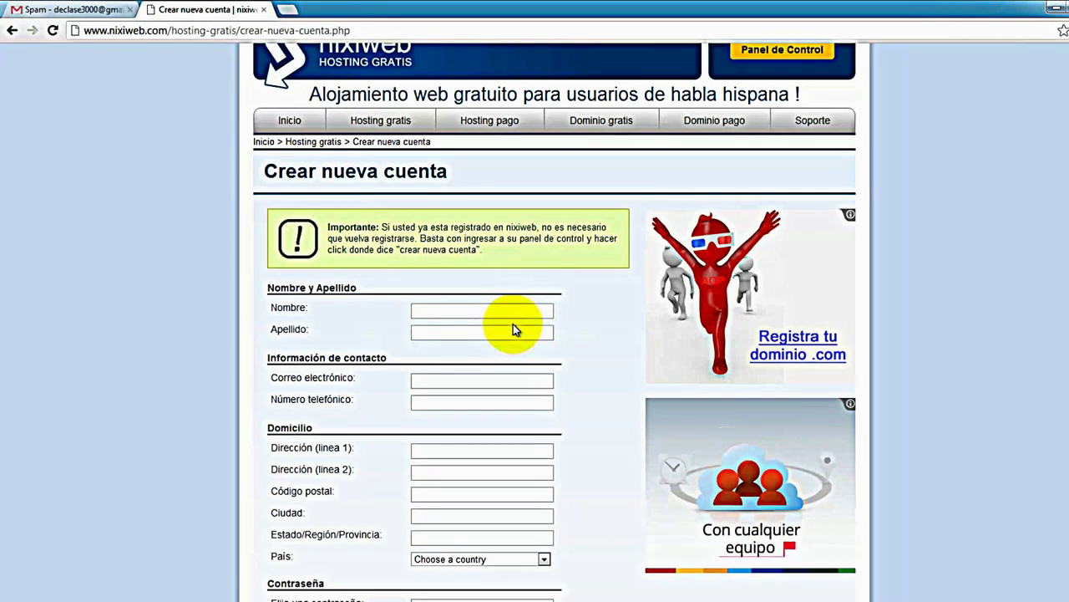
click(83, 9)
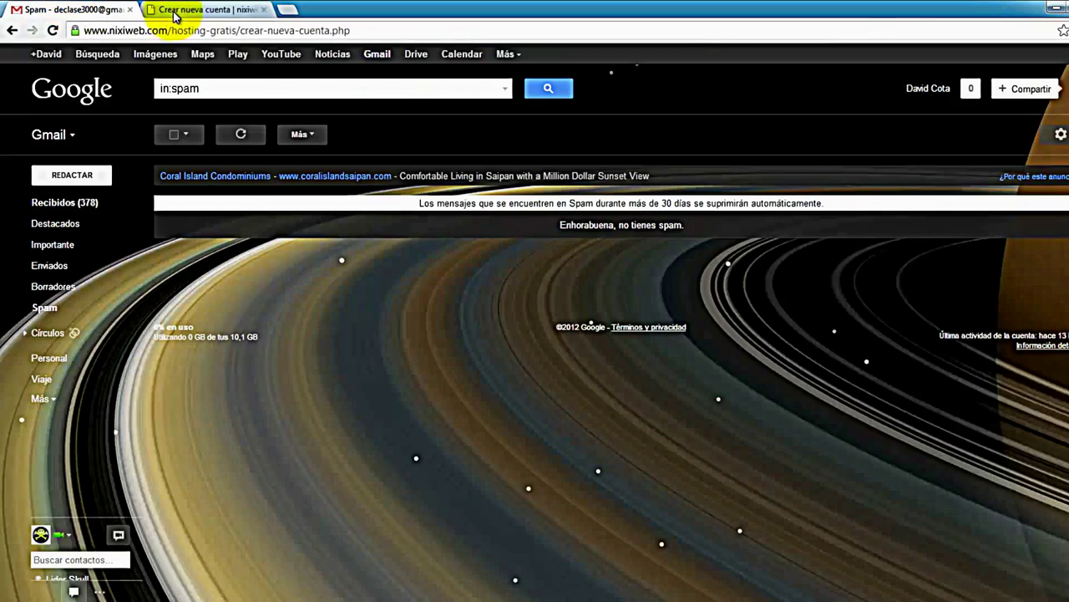
click(213, 10)
scroll(368, 309, down, 3)
scroll(394, 337, up, 3)
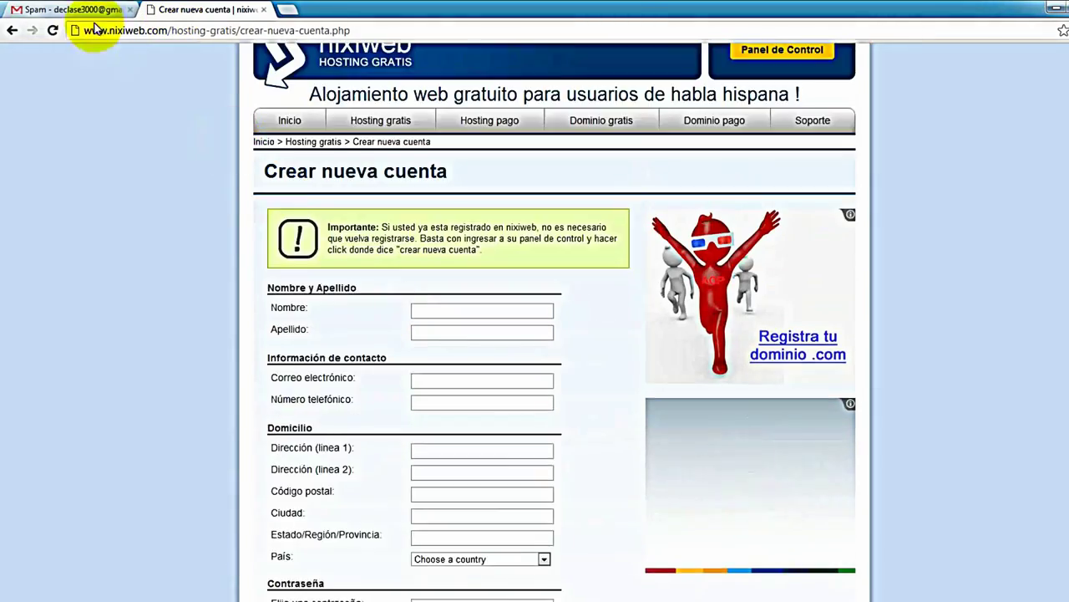
click(94, 16)
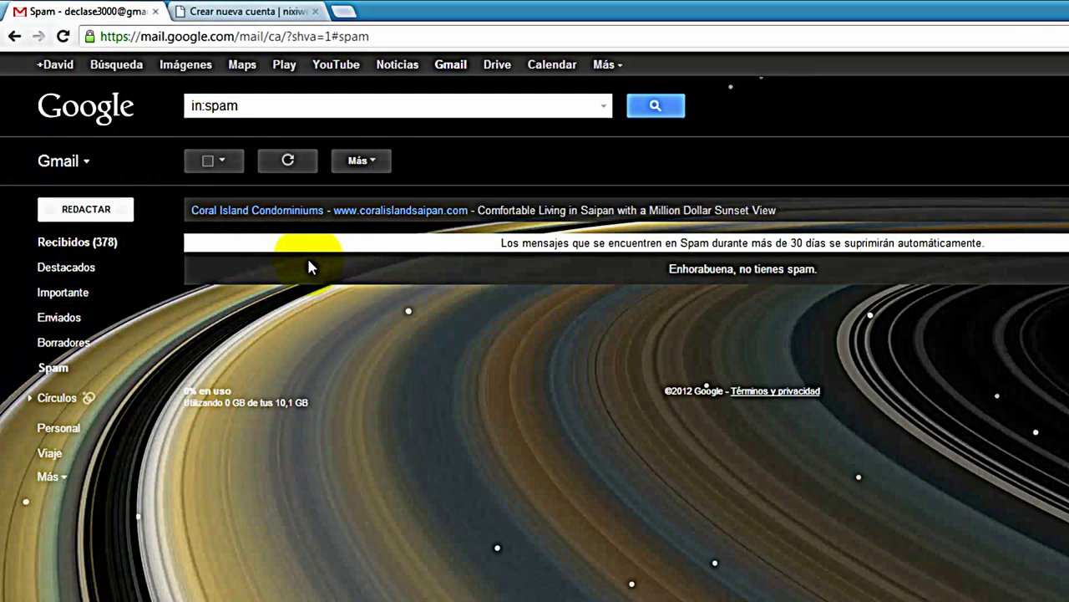
click(282, 11)
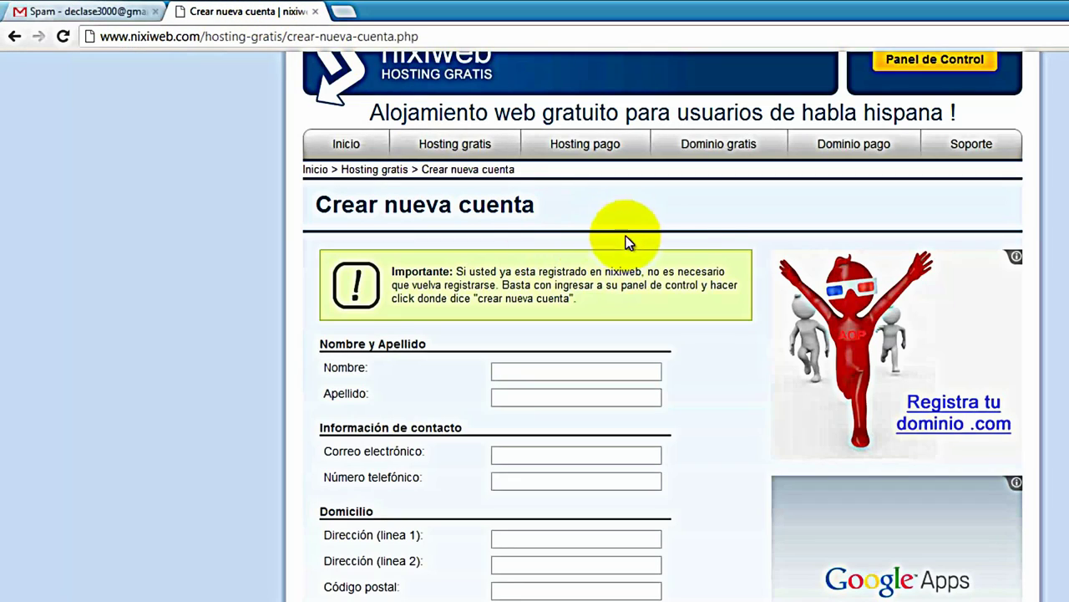
scroll(700, 221, up, 1)
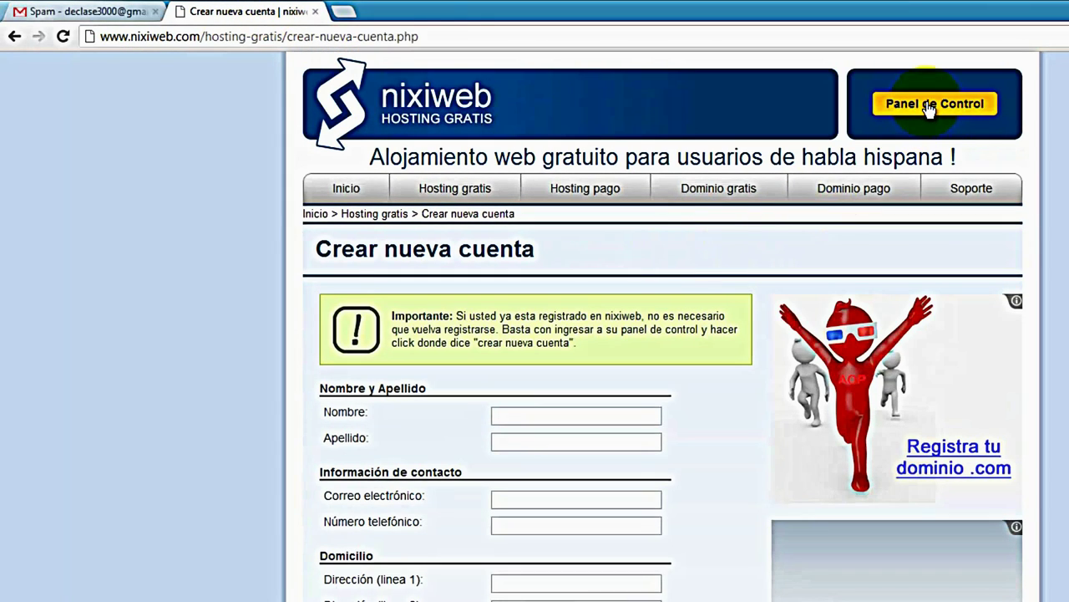
Log into the nixiweb Panel de Control with the account e-mail address and password
click(915, 104)
click(655, 387)
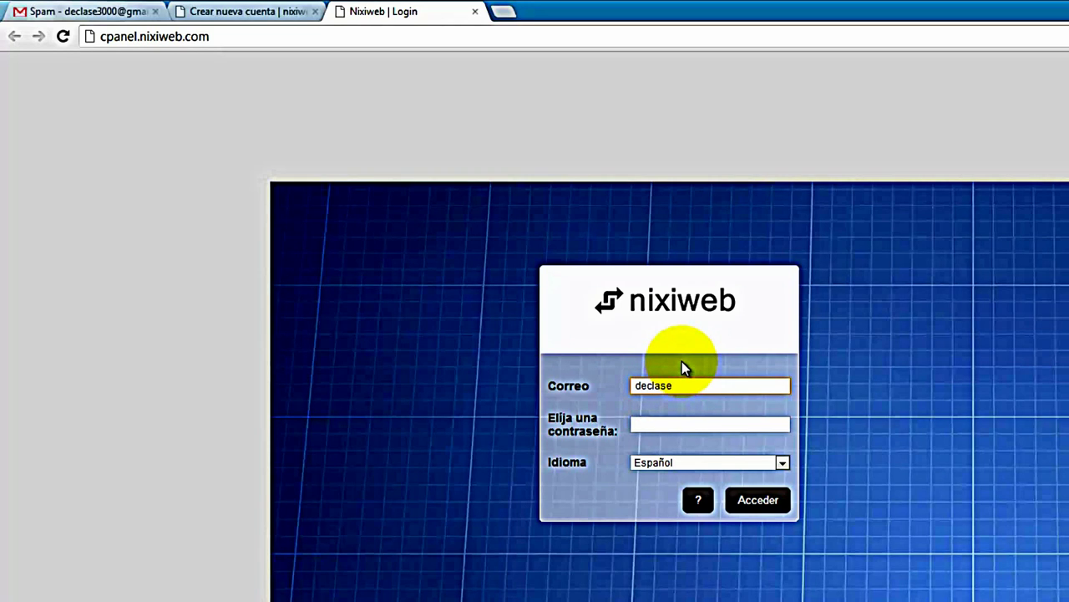
click(676, 427)
text(••••)
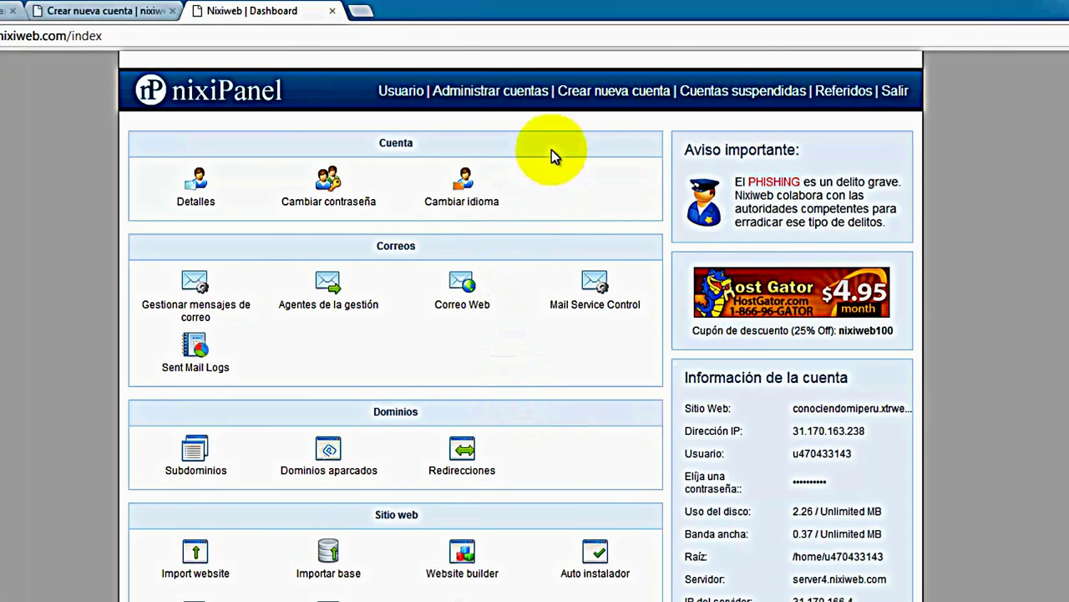
Go to Administrar cuentas and open the 'Crear nueva cuenta' form
click(505, 104)
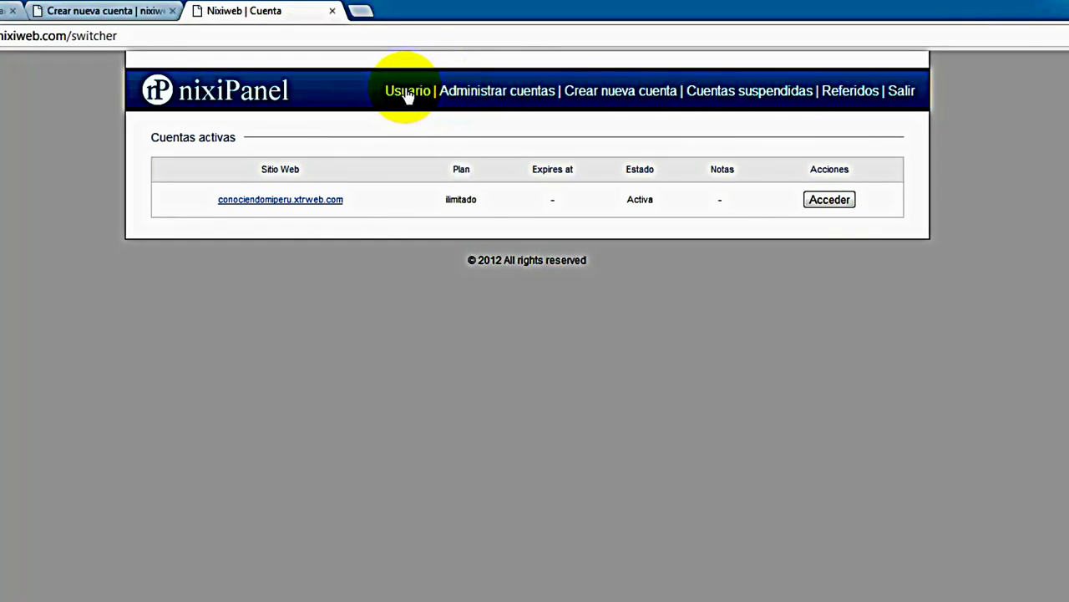
click(815, 203)
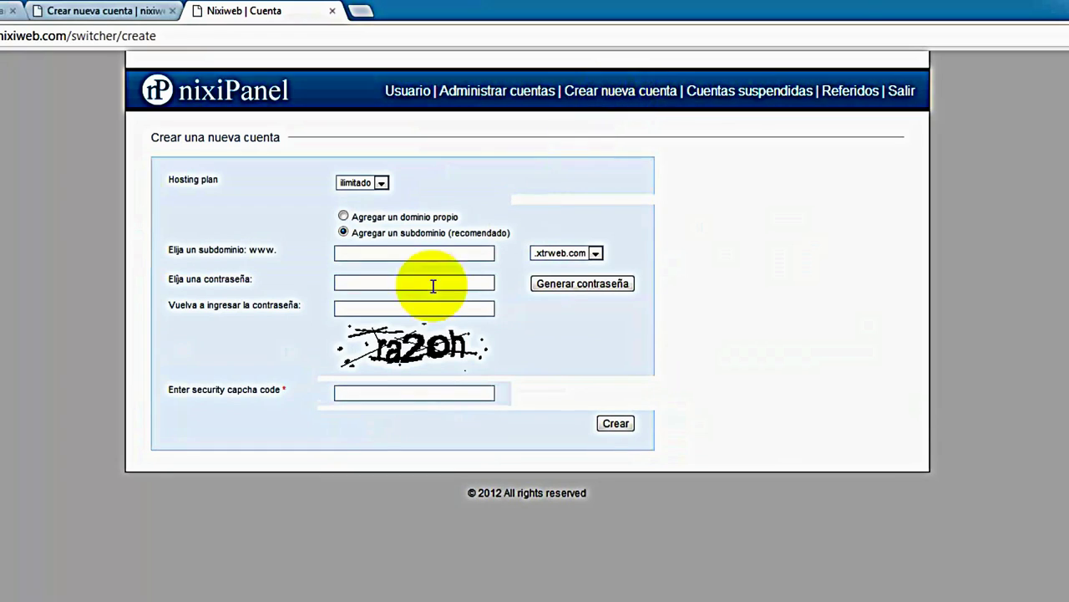
Create the turimosporelperu.xtrweb.com account with a confirmed password and the captcha code
click(365, 254)
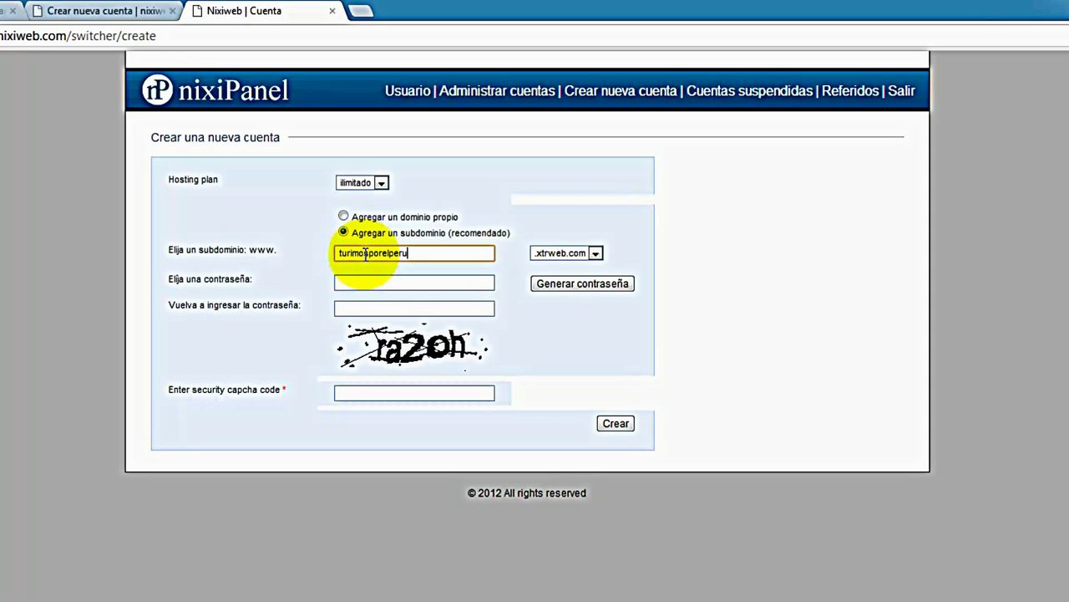
click(390, 279)
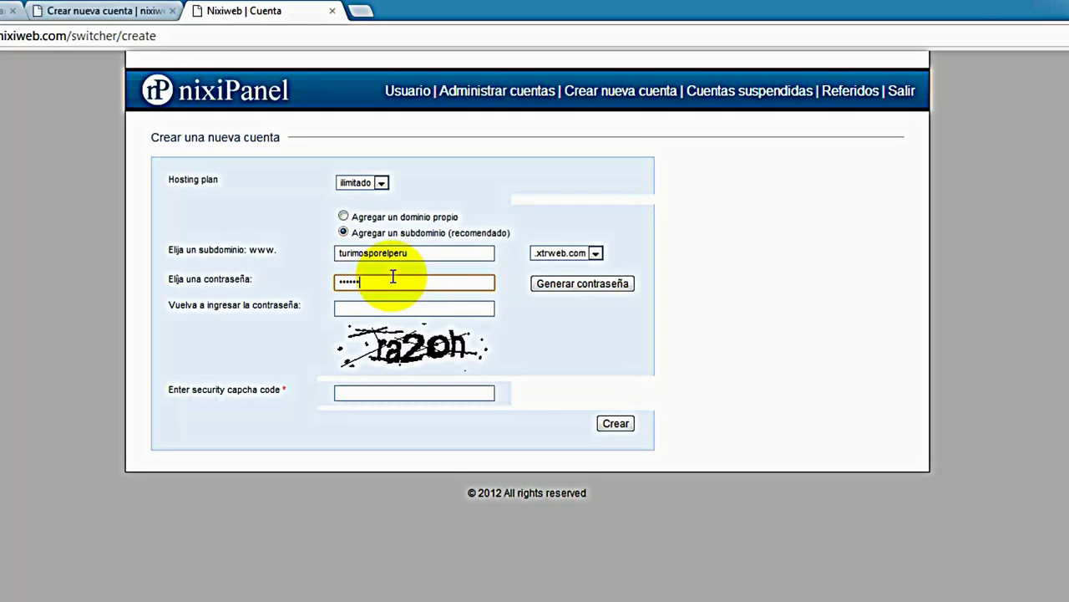
click(405, 307)
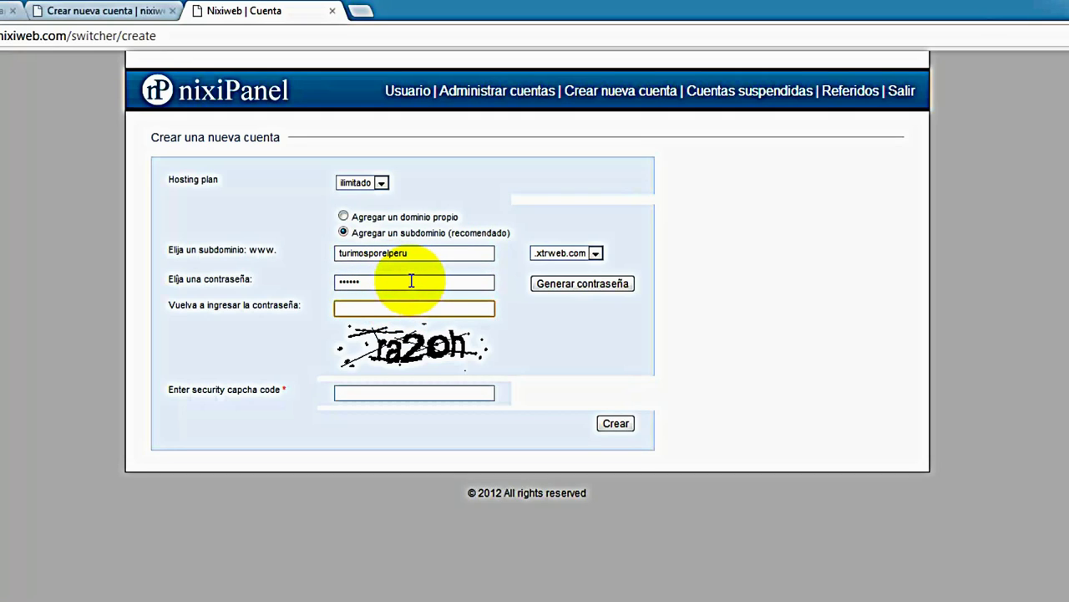
click(410, 394)
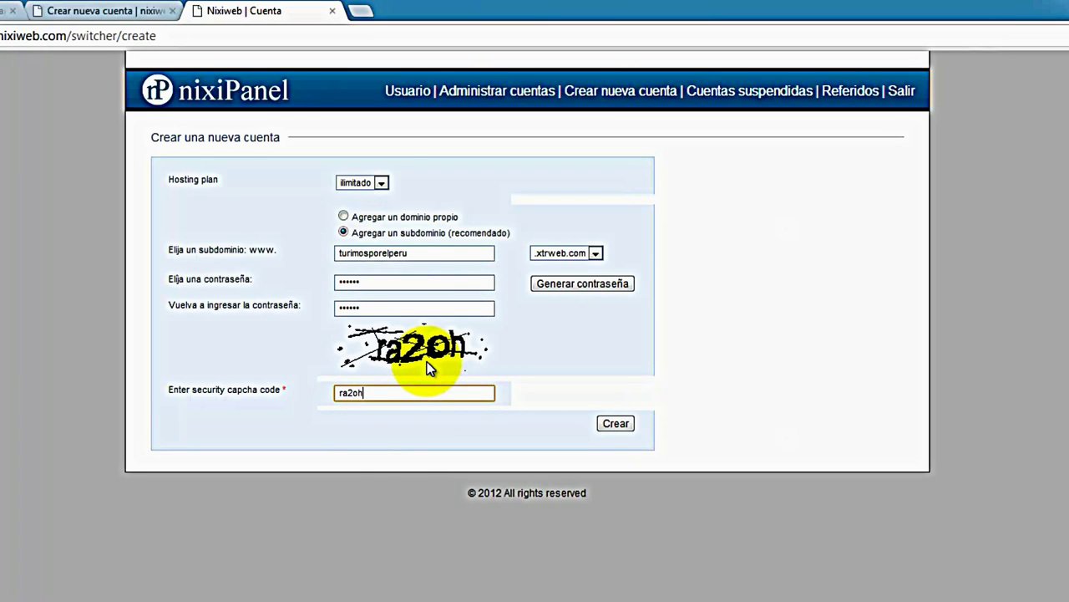
click(608, 423)
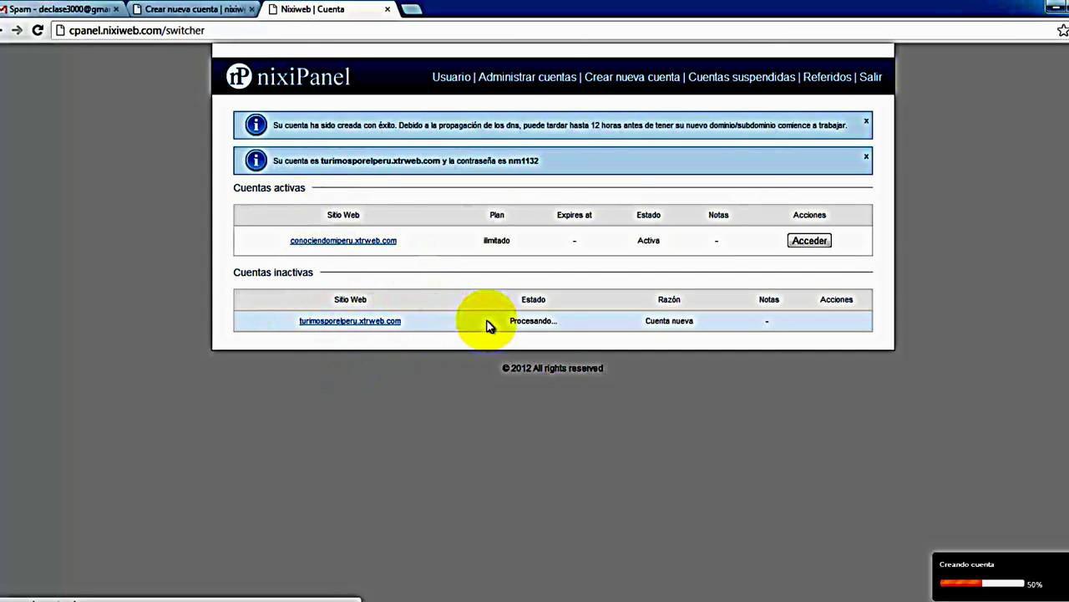
Try the new turimosporelperu.xtrweb.com link while it shows 'Procesando...', then close the error tab
drag(555, 325, 519, 326)
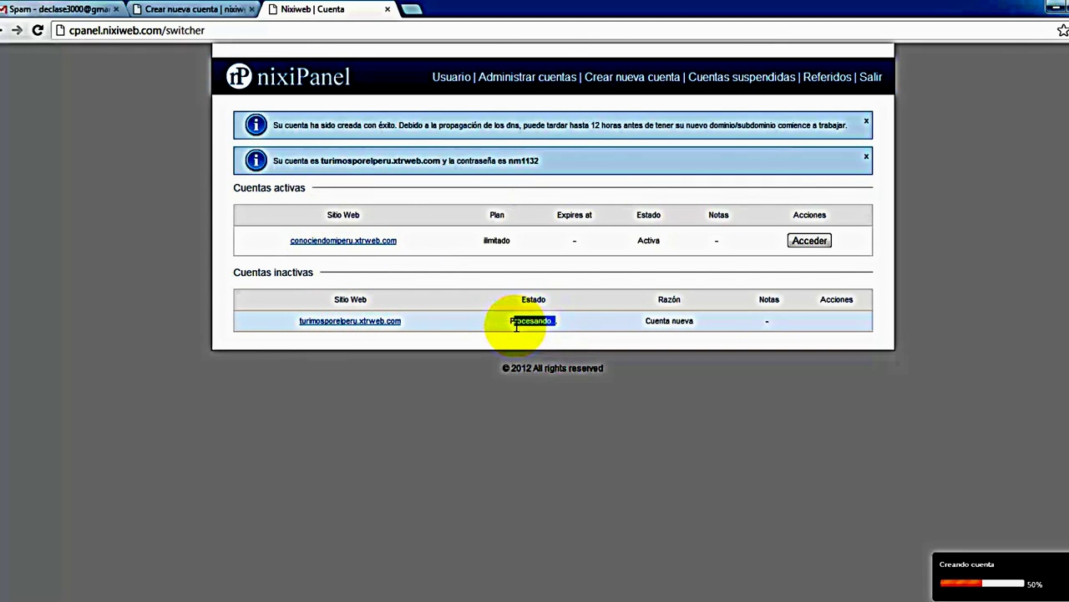
click(374, 321)
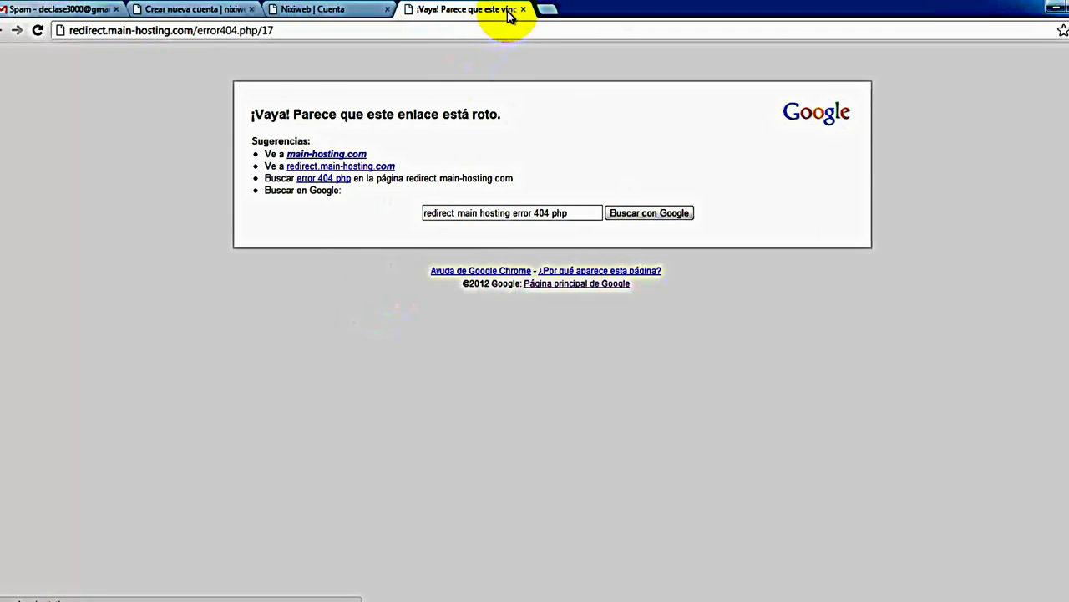
click(523, 9)
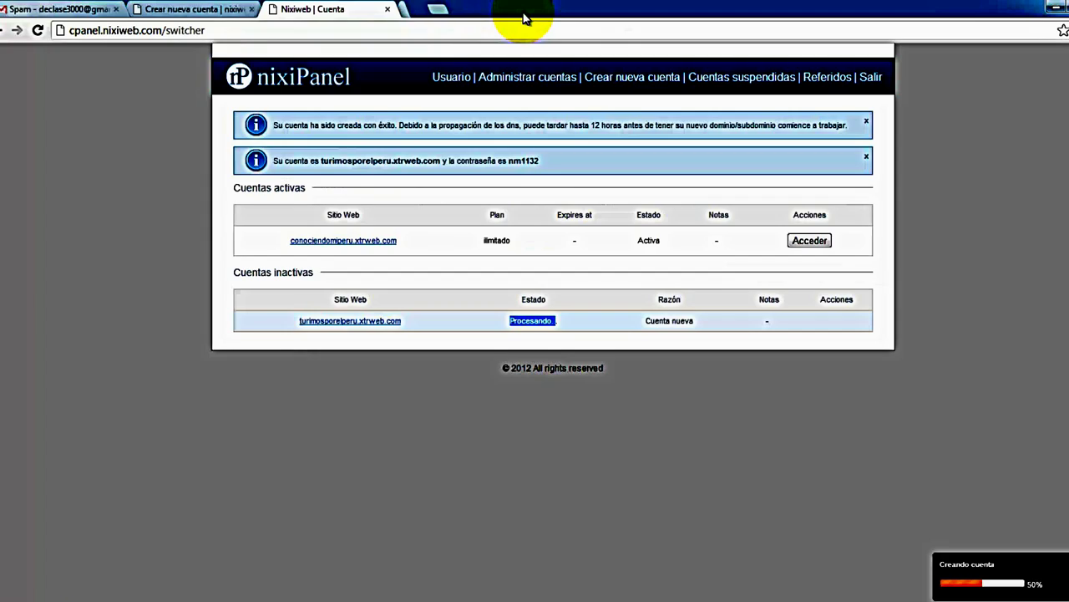
click(485, 327)
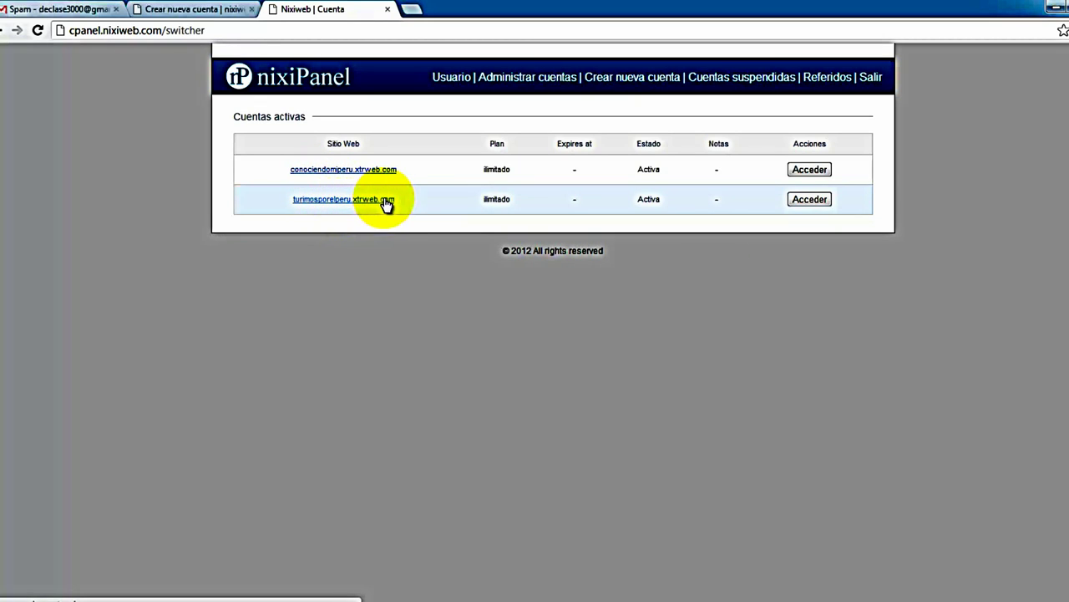
click(812, 199)
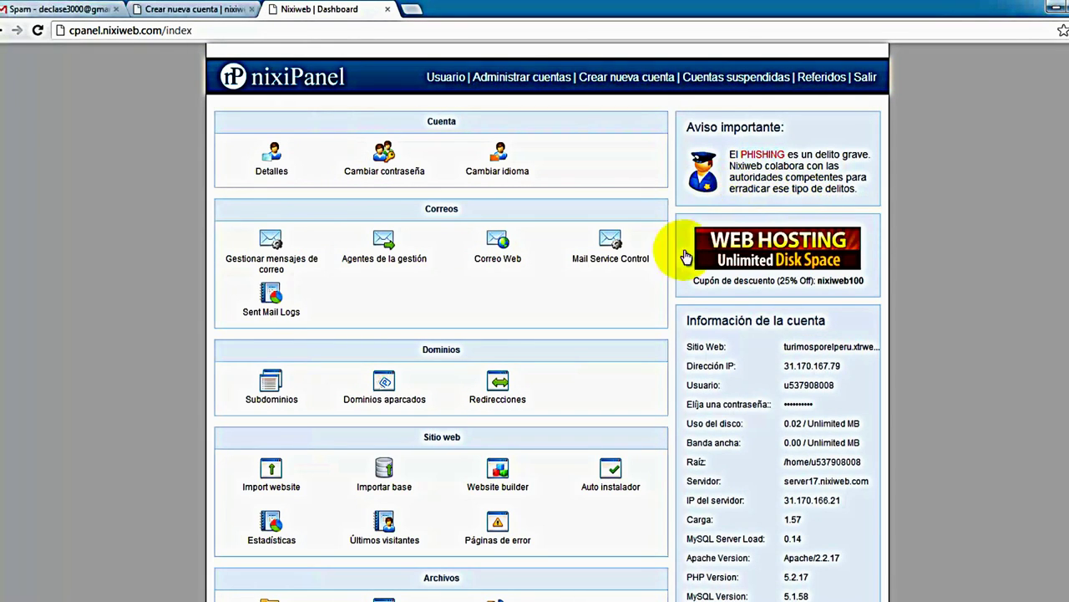
drag(764, 335, 926, 343)
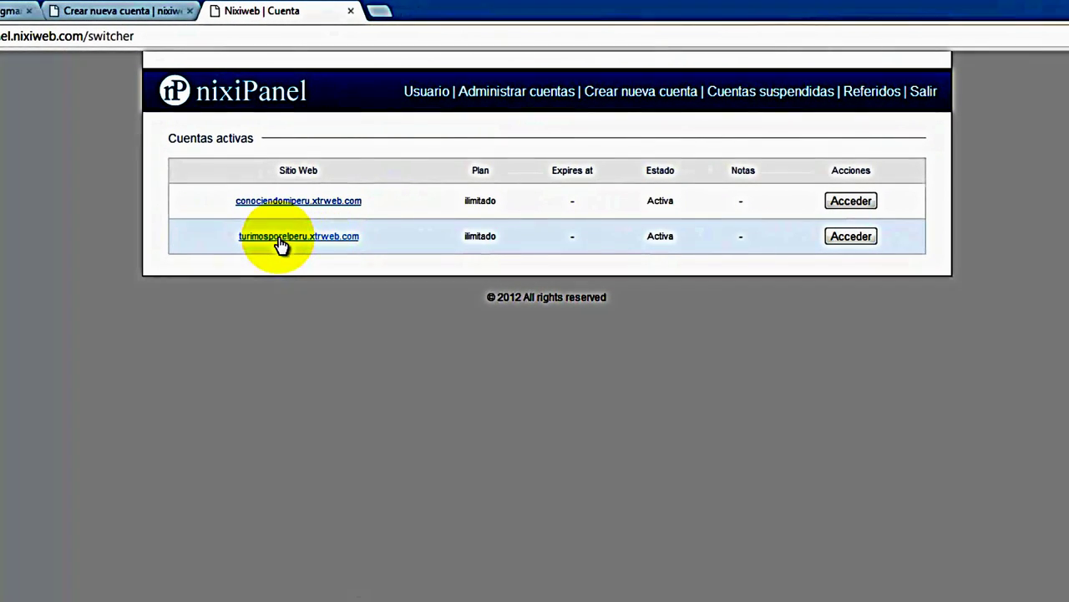
click(281, 243)
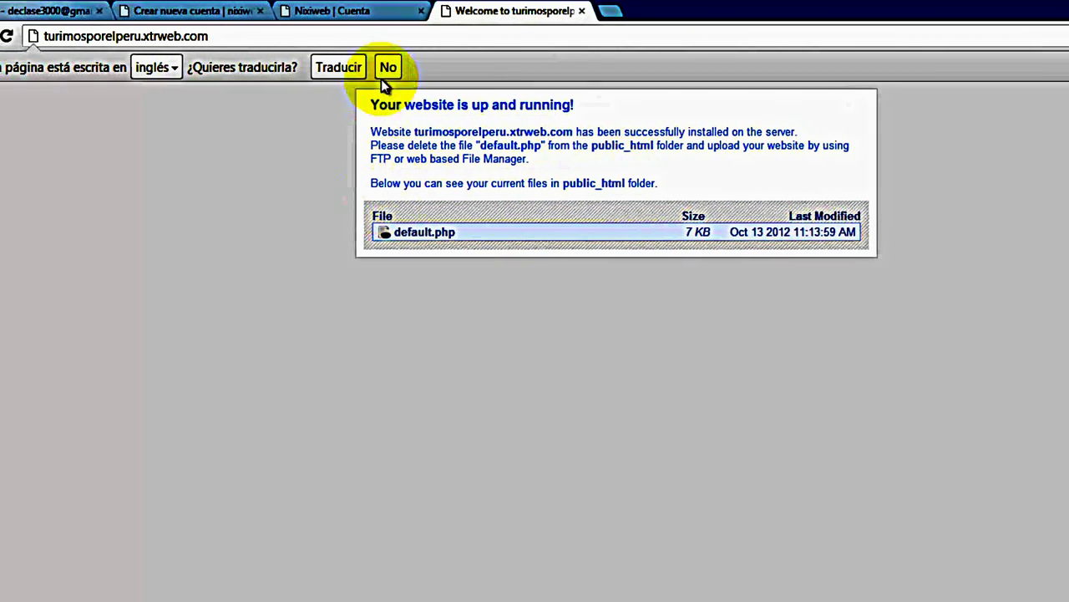
click(582, 11)
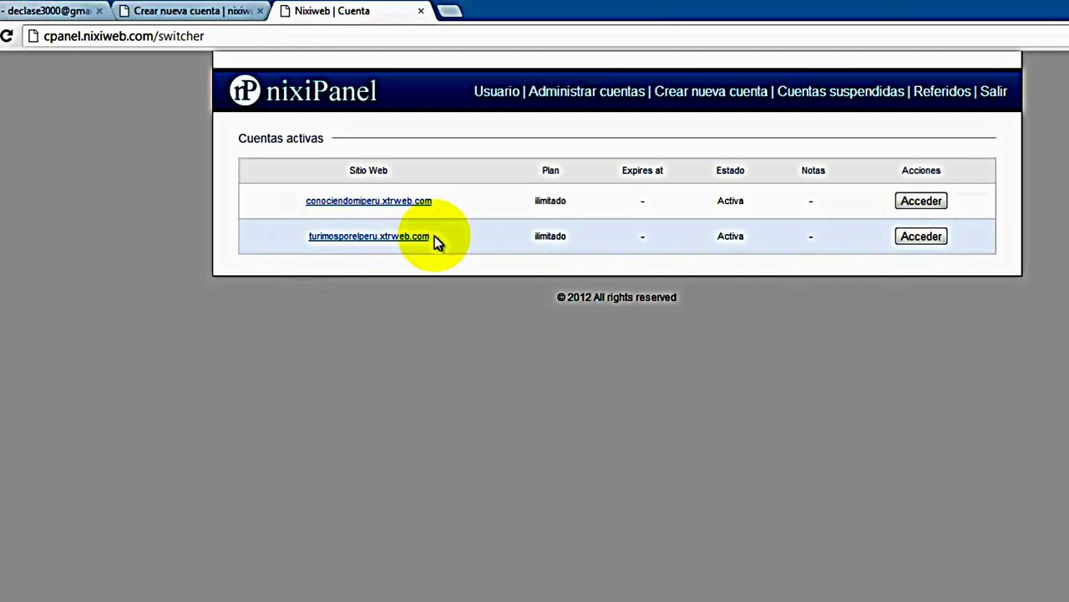
Enter the control panel of the new turimosporelperu.xtrweb.com account
click(922, 238)
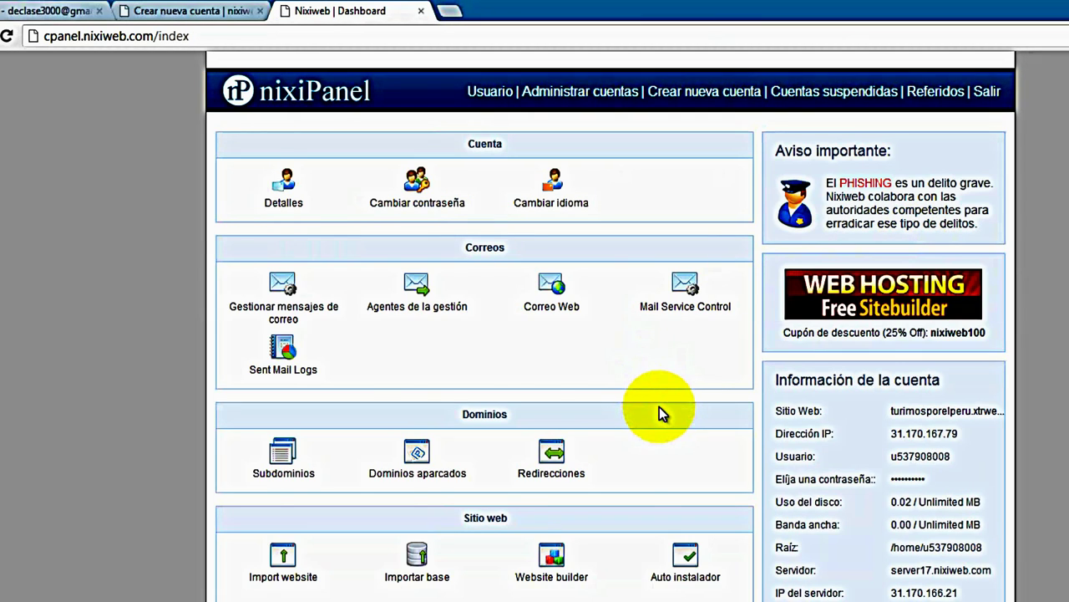
scroll(659, 408, down, 4)
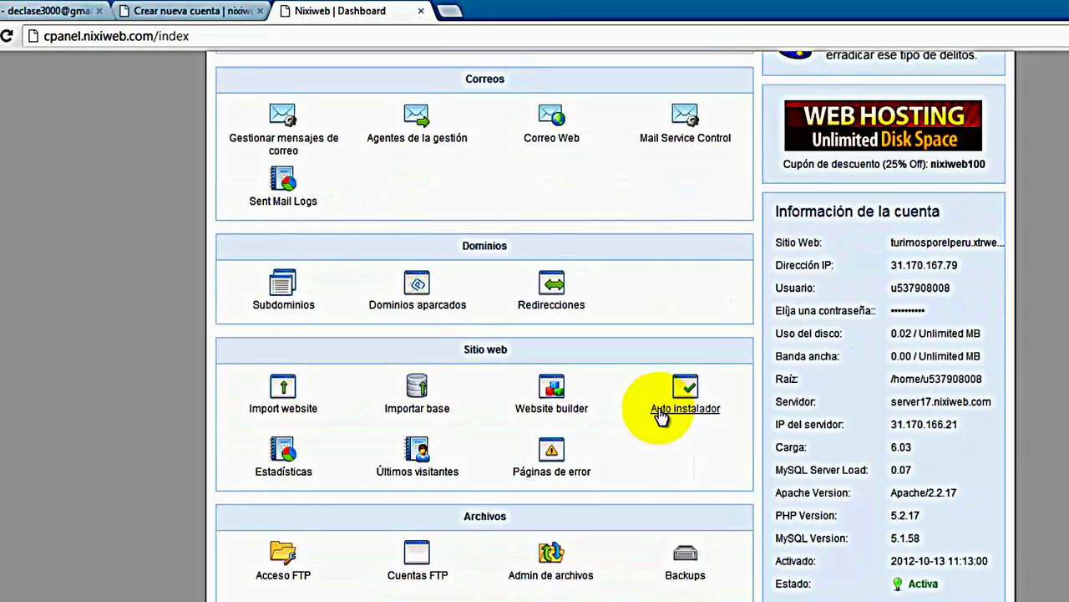
scroll(659, 412, up, 4)
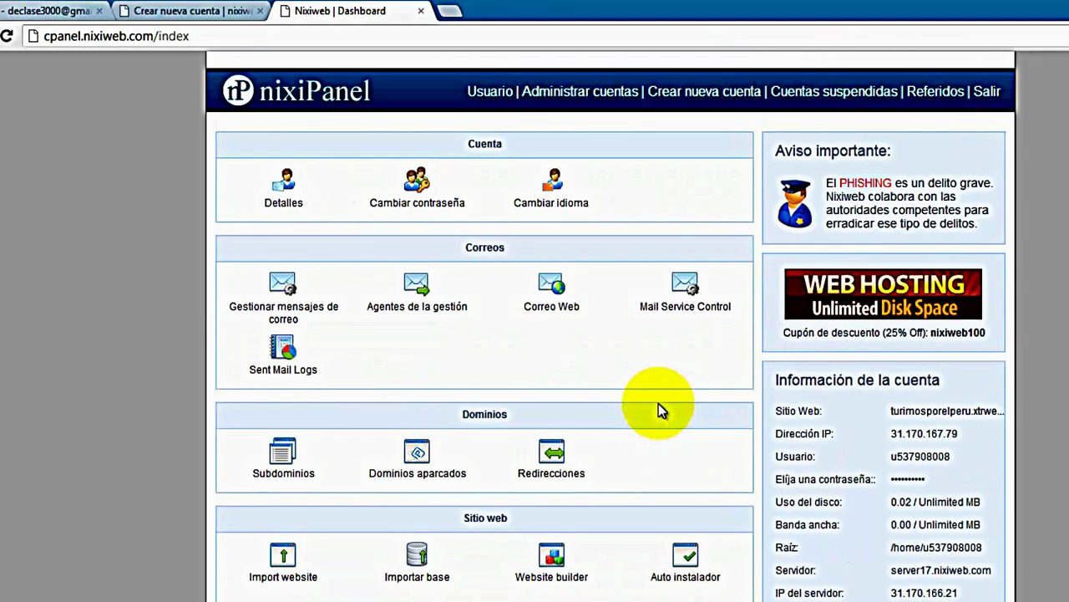
Check the language options, keep Español, and reopen the account's dashboard from Administrar cuentas
click(551, 203)
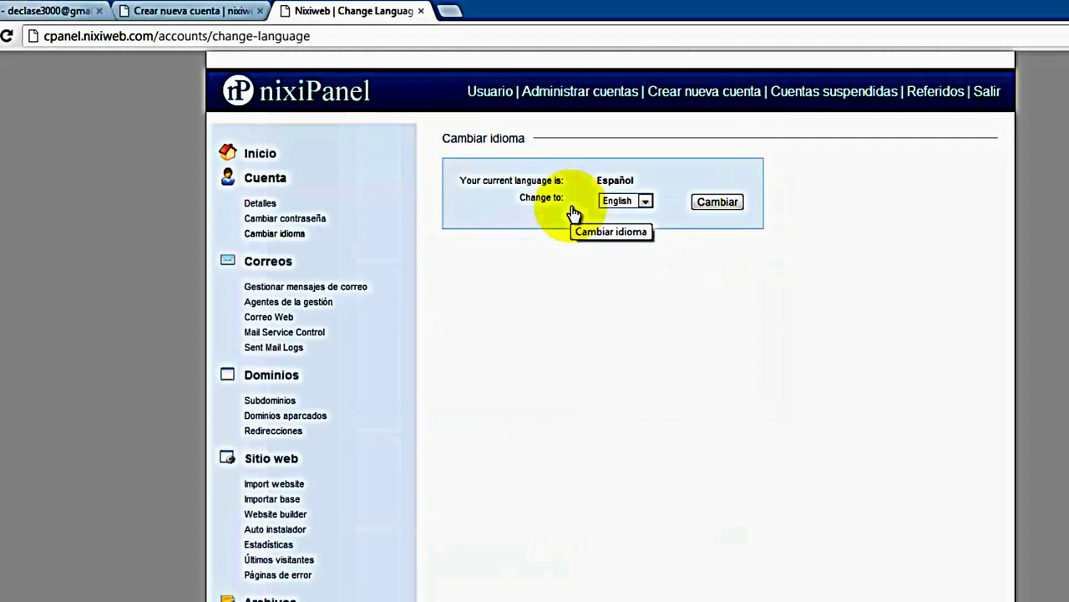
click(646, 203)
click(640, 201)
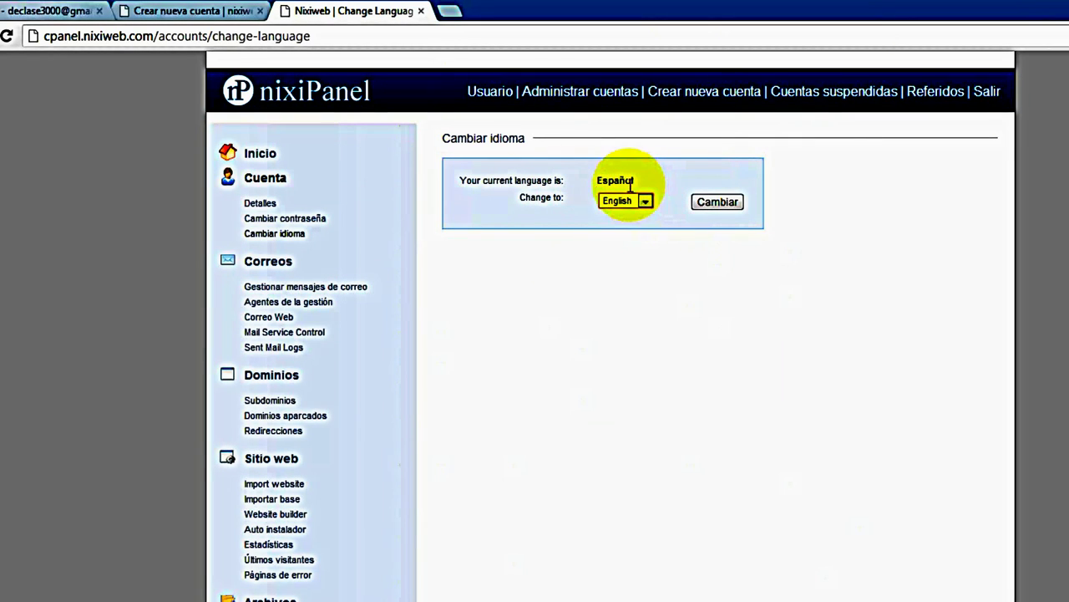
click(585, 91)
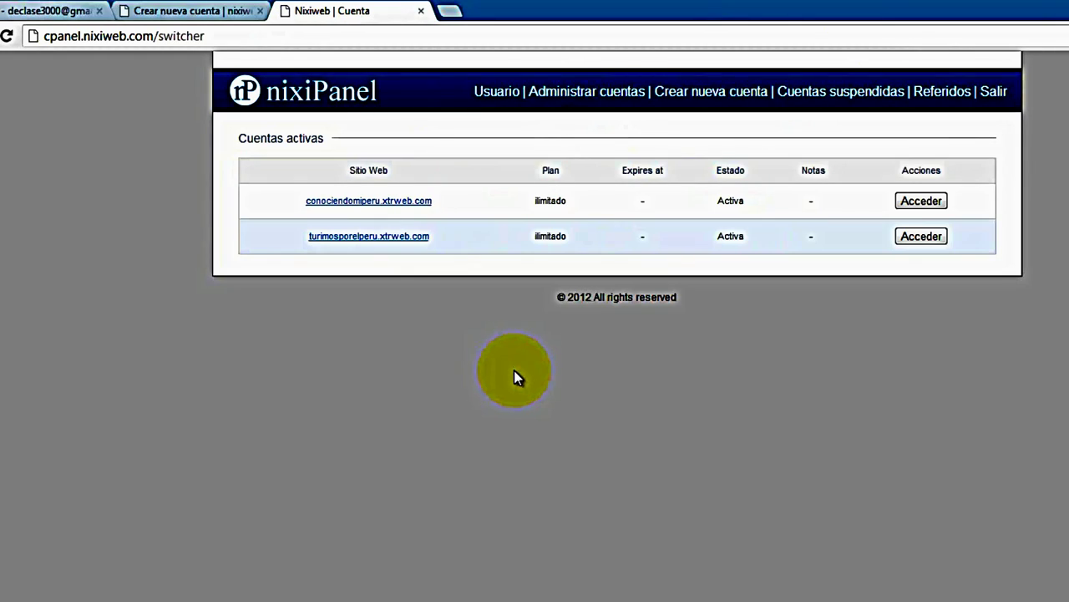
click(934, 237)
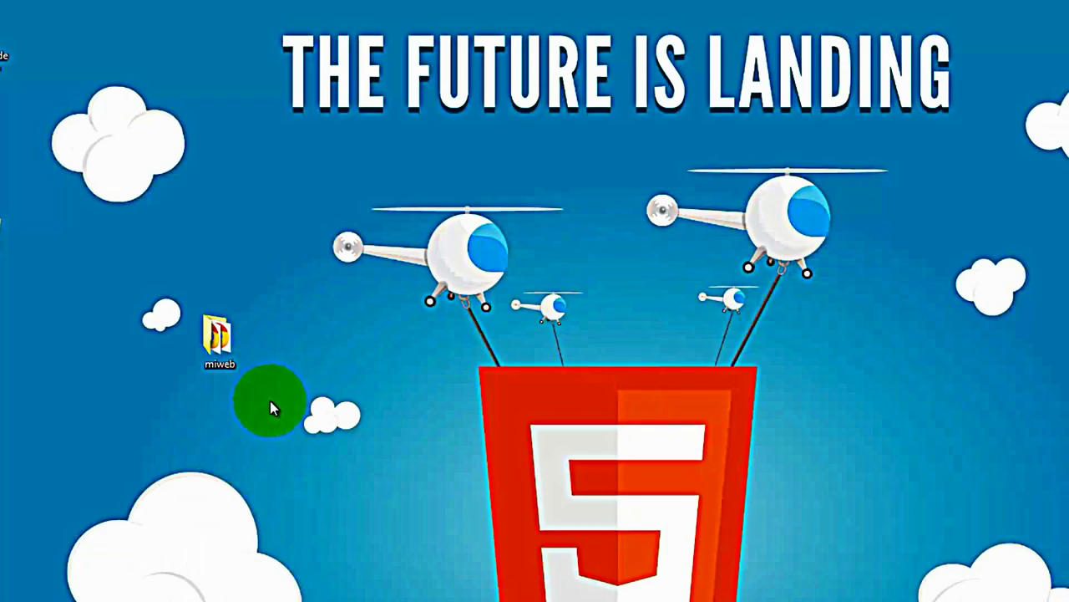
Compress miweb via Enviar a > Carpeta comprimida (en zip) and place the zip beside the folder
drag(219, 342, 294, 233)
right_click(294, 234)
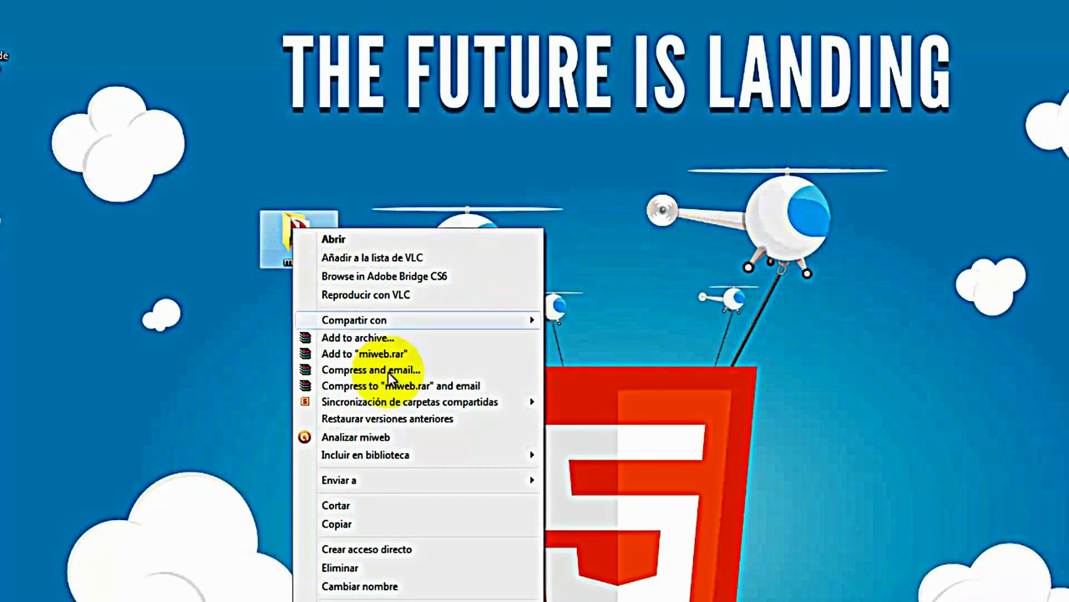
mouse_move(406, 482)
click(568, 482)
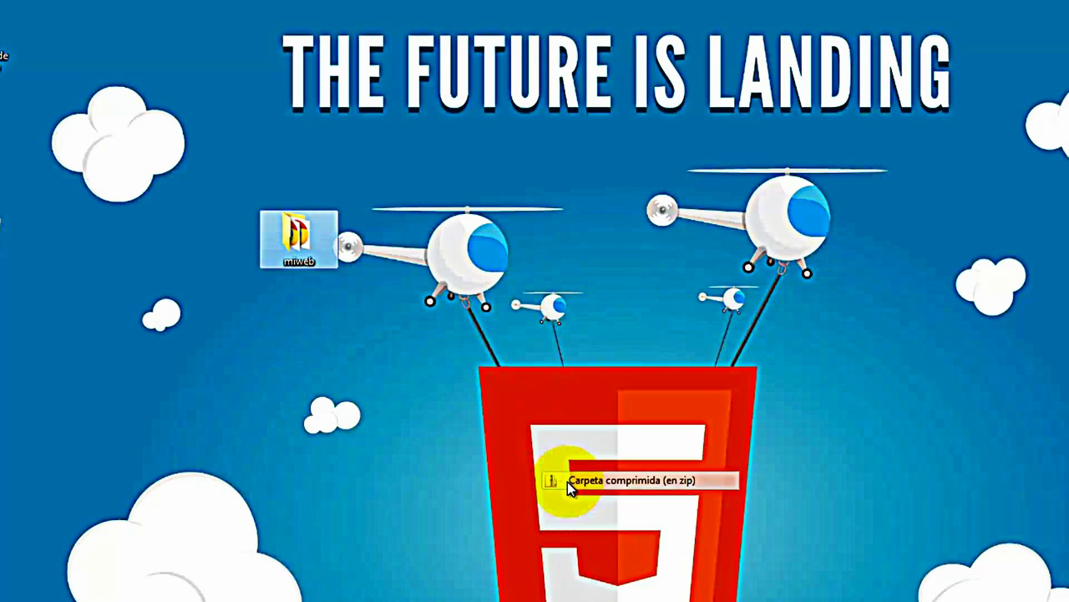
drag(9, 138, 334, 339)
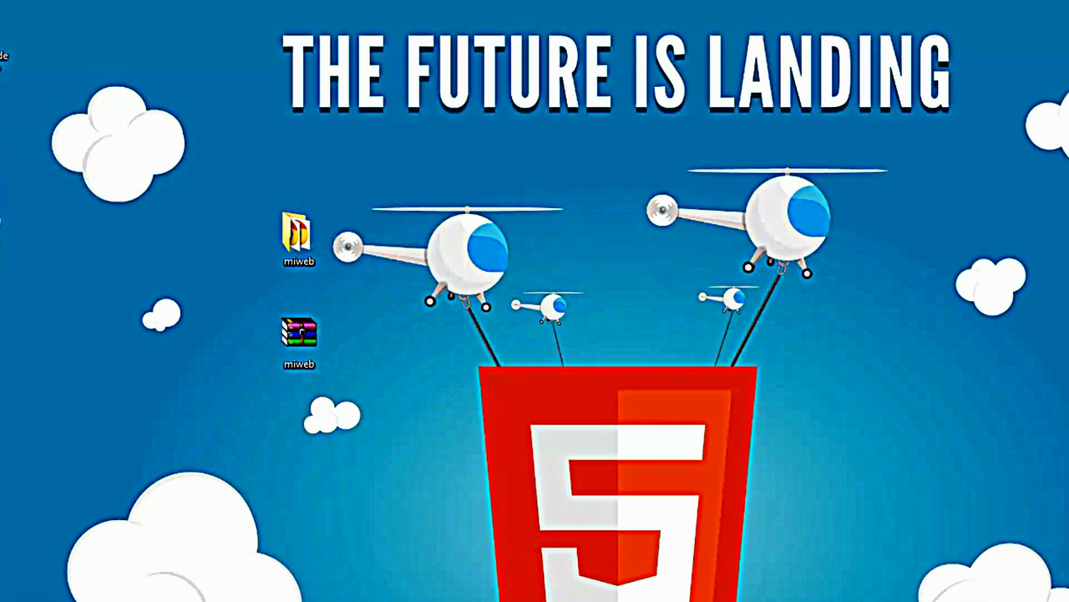
Open the Import website tool from the dashboard's Sitio web section
click(346, 477)
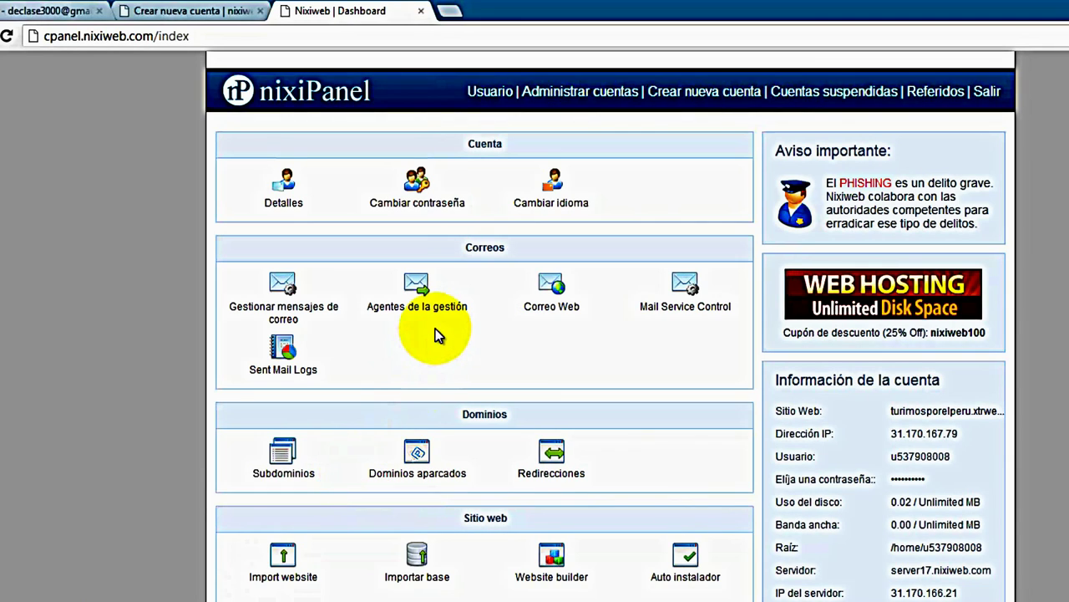
scroll(441, 365, down, 2)
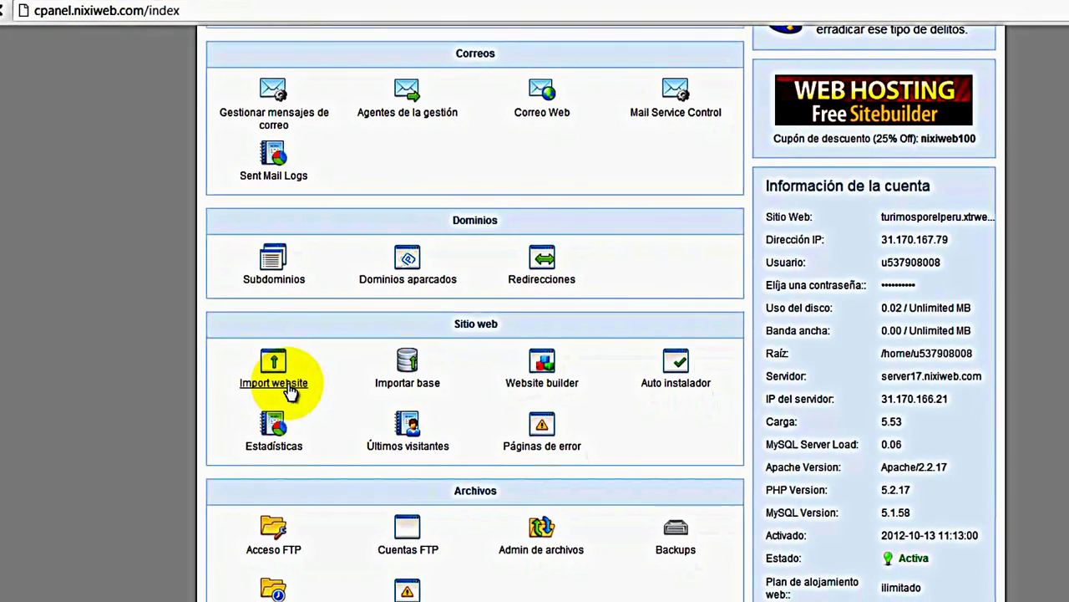
click(288, 387)
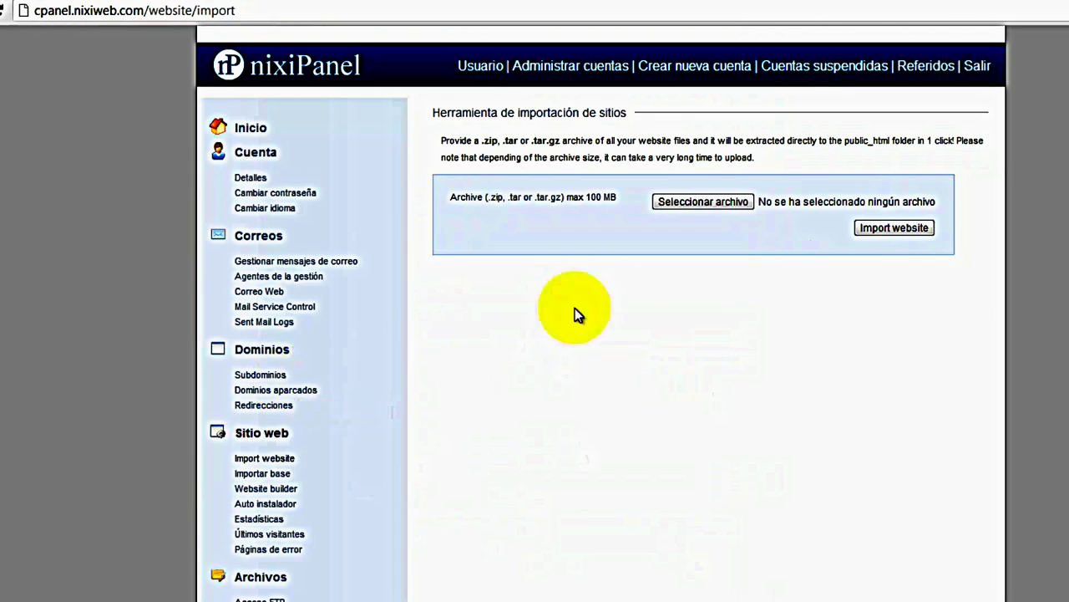
Import the miweb zip from Escritorio as the website, switching to Gmail during the upload
click(703, 201)
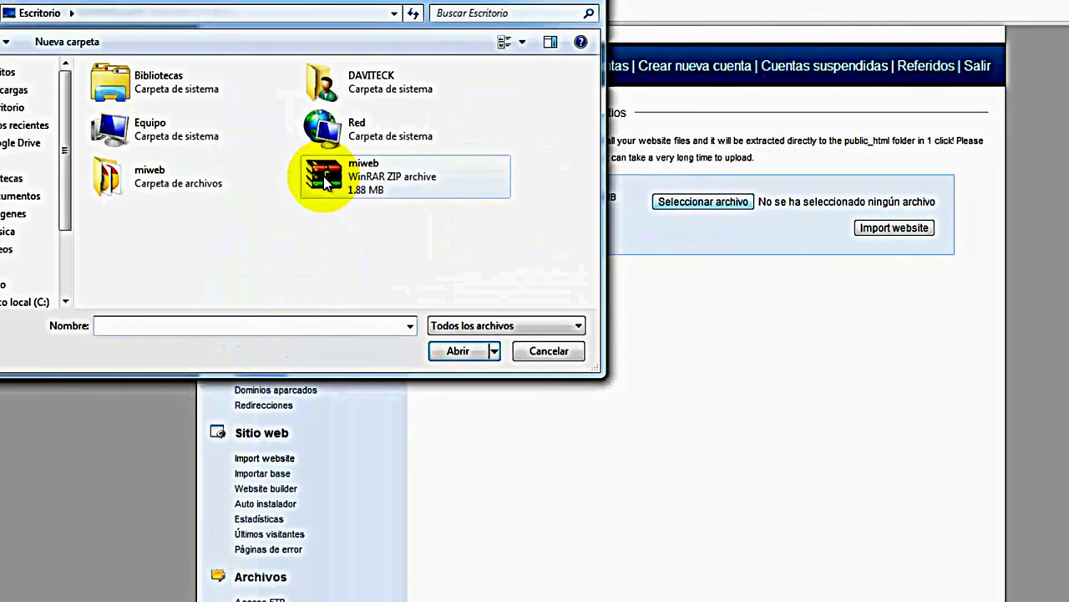
double_click(323, 176)
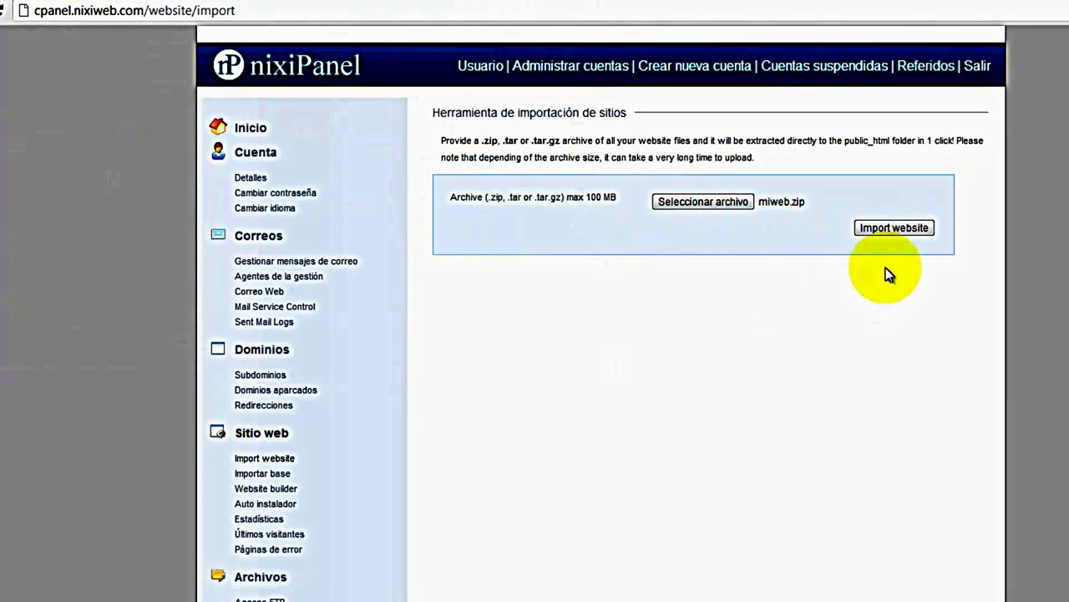
click(889, 230)
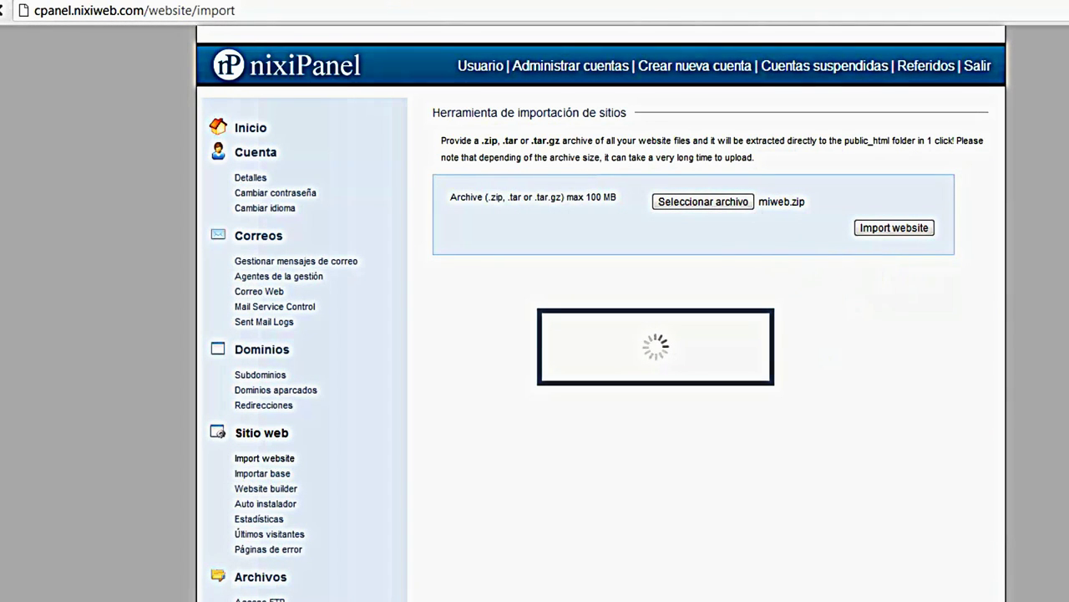
click(25, 3)
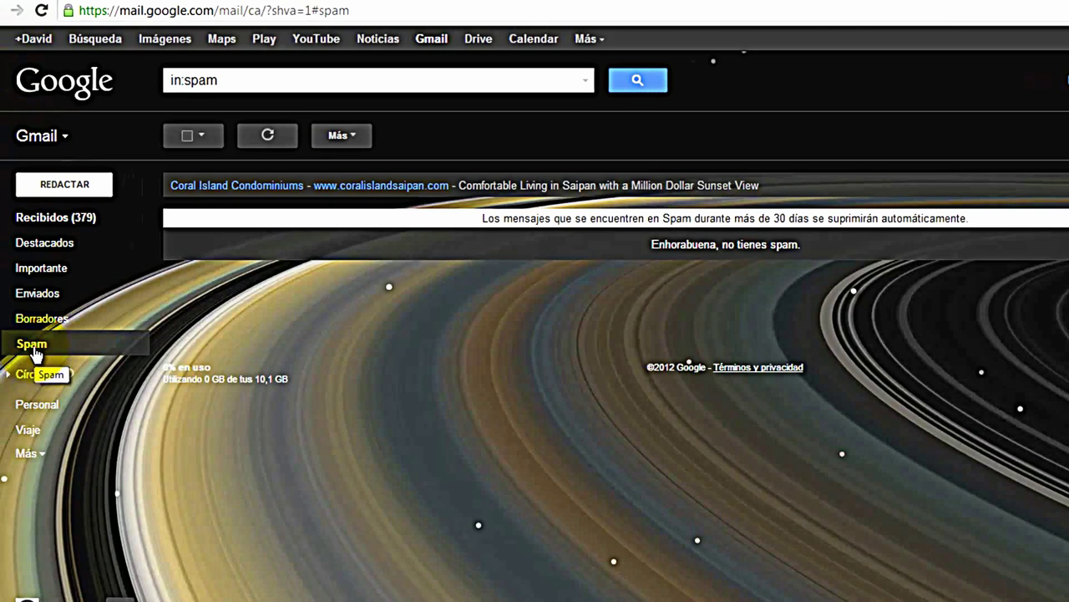
click(38, 453)
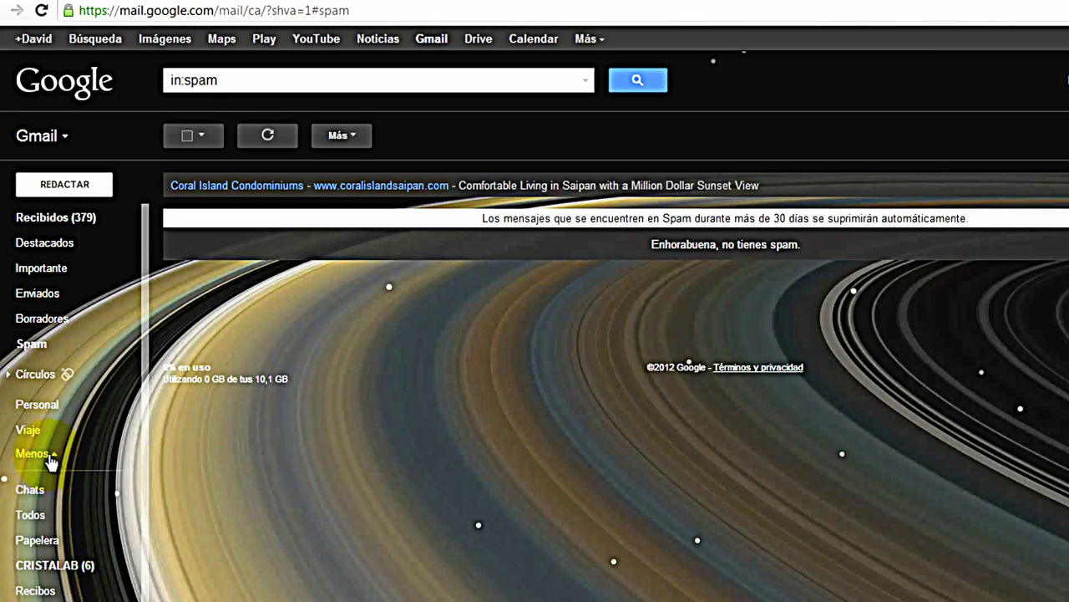
click(49, 455)
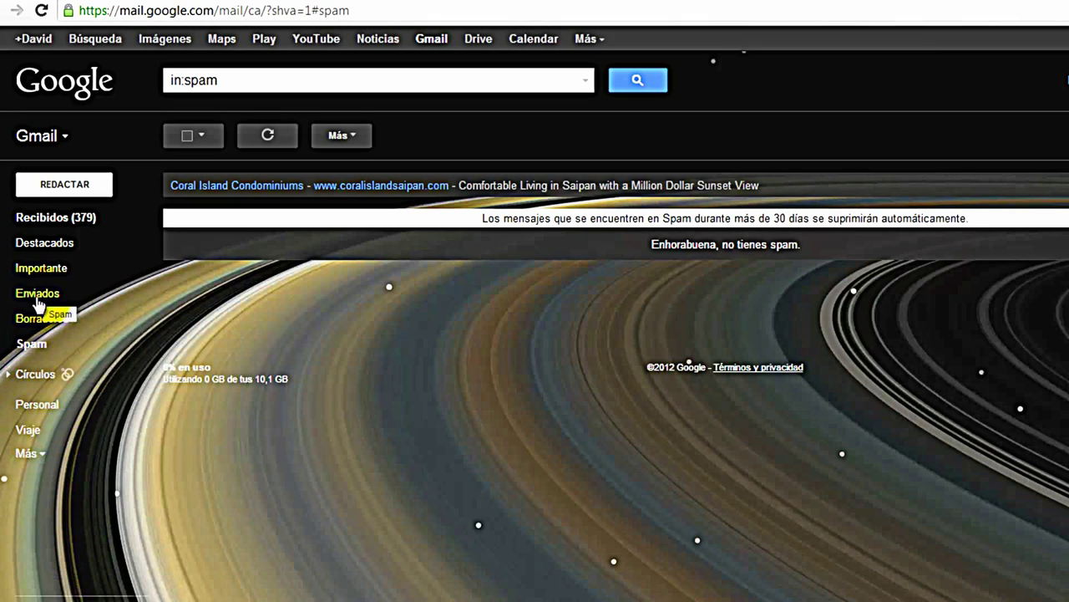
drag(32, 344, 43, 362)
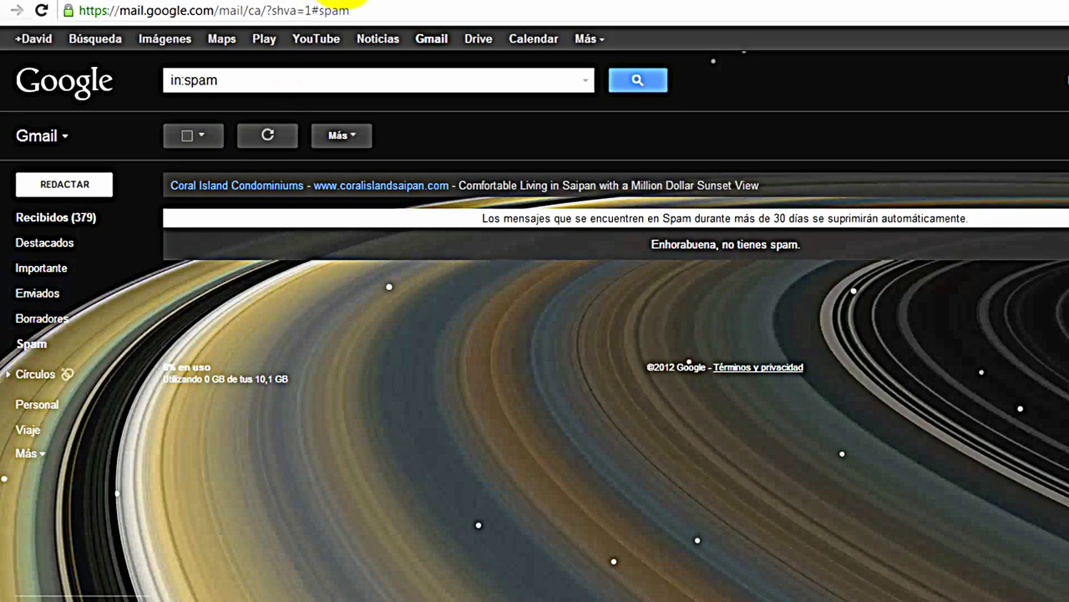
drag(34, 344, 227, 230)
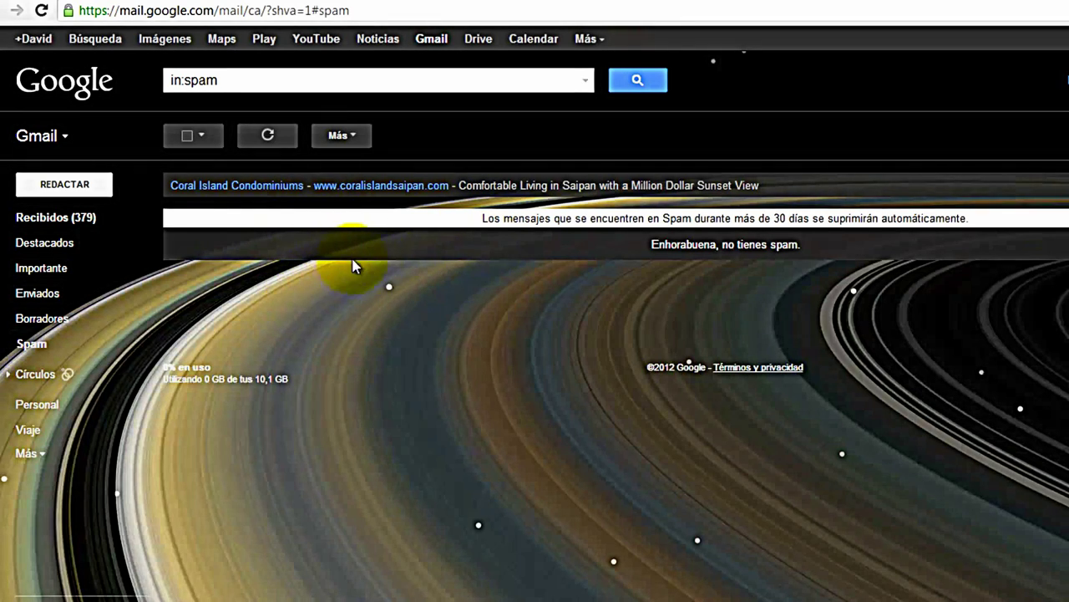
Reload cpanel.nixiweb.com/website/import and bring up the Administrar cuentas list
click(387, 10)
text(cpanel.nixiweb.com/website/import)
key(Return)
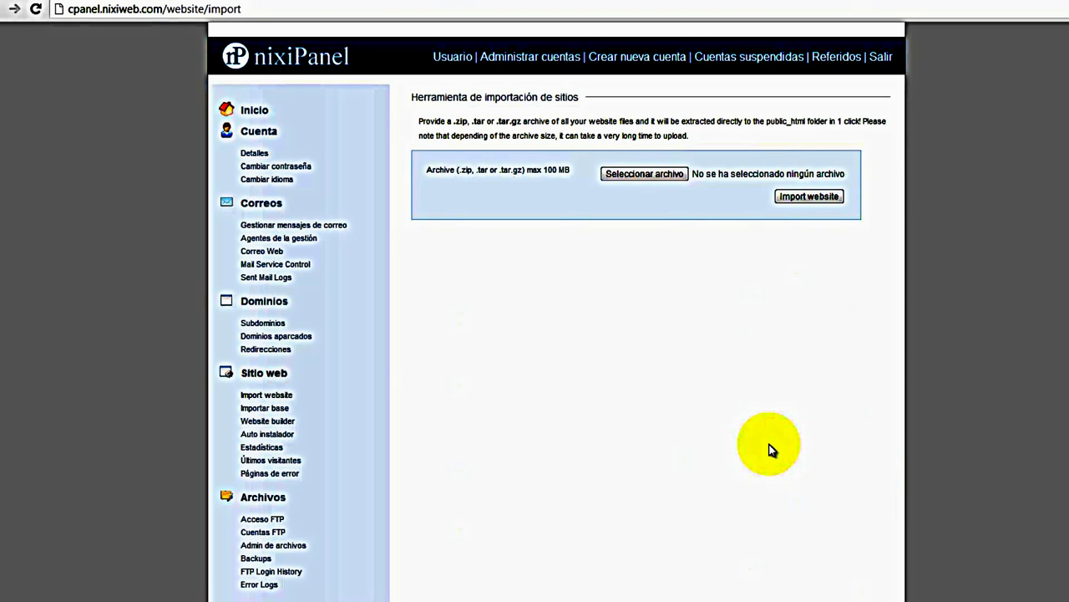
click(513, 63)
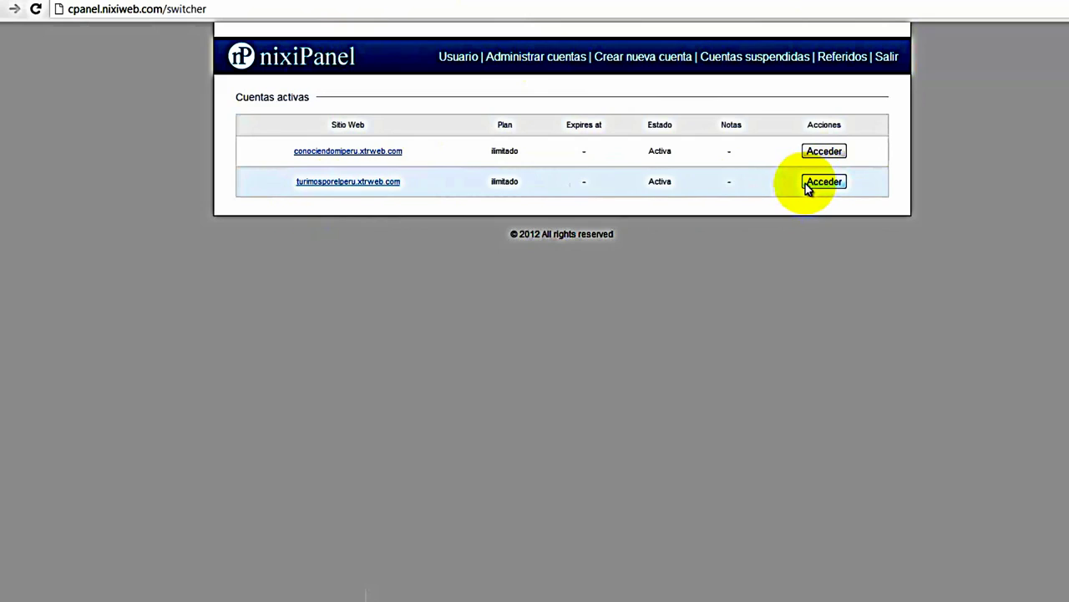
Enter the turimosporelperu.xtrweb.com account panel and follow its Sitio Web link to the live site
click(818, 187)
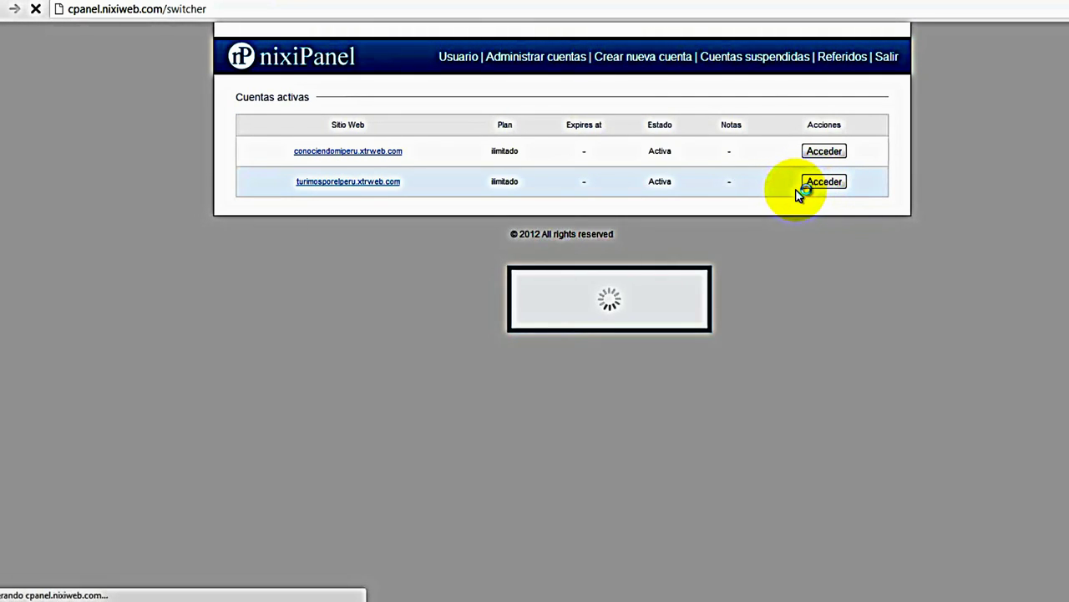
scroll(557, 395, down, 1)
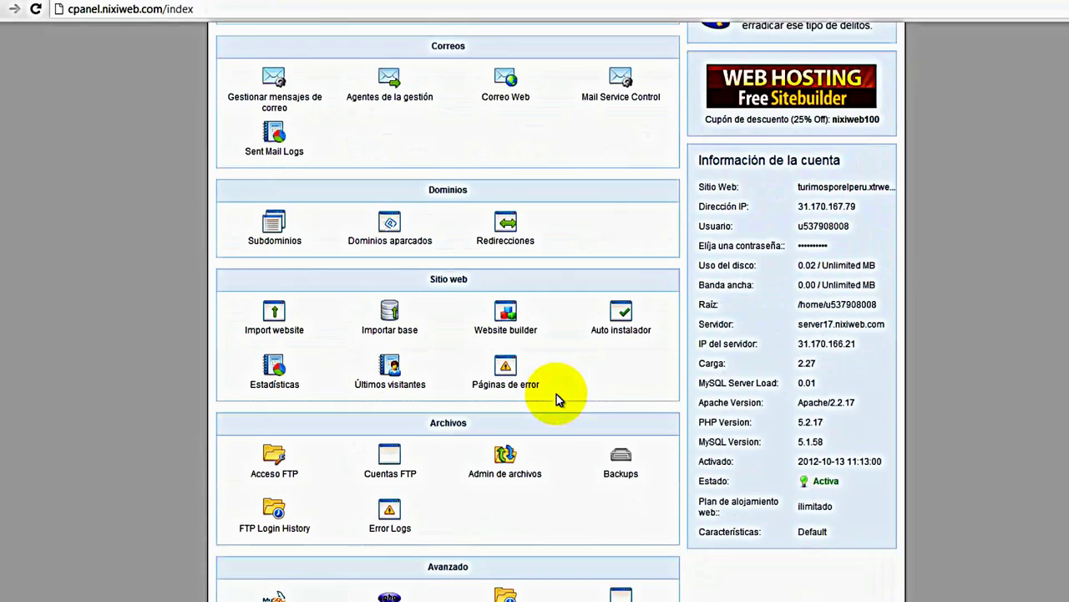
scroll(557, 393, down, 2)
scroll(568, 385, up, 2)
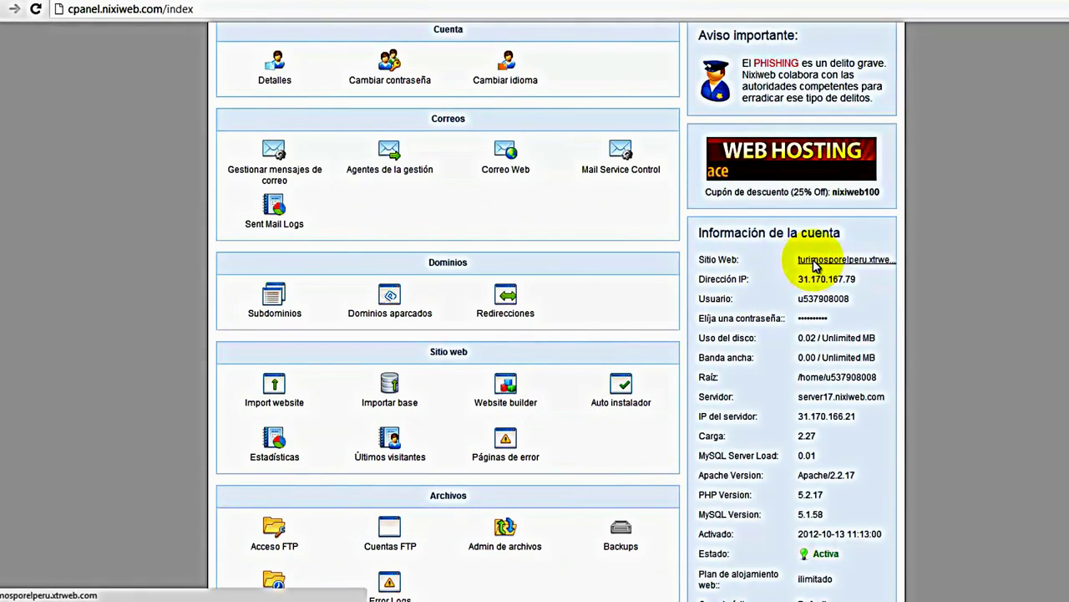
click(814, 263)
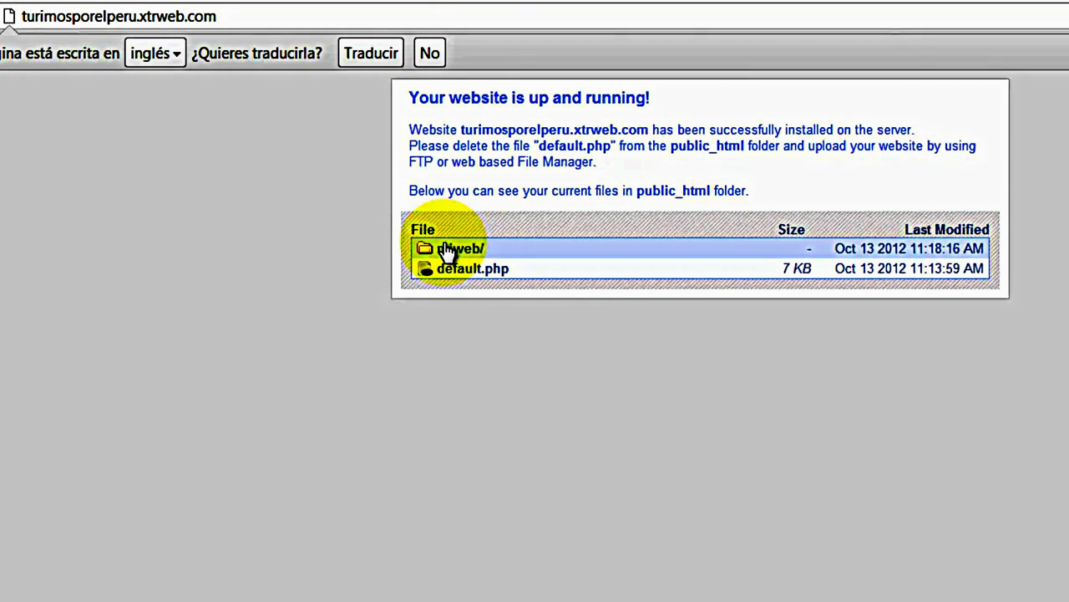
Back in the account control panel, launch Admin de archivos and browse into public_html
click(666, 2)
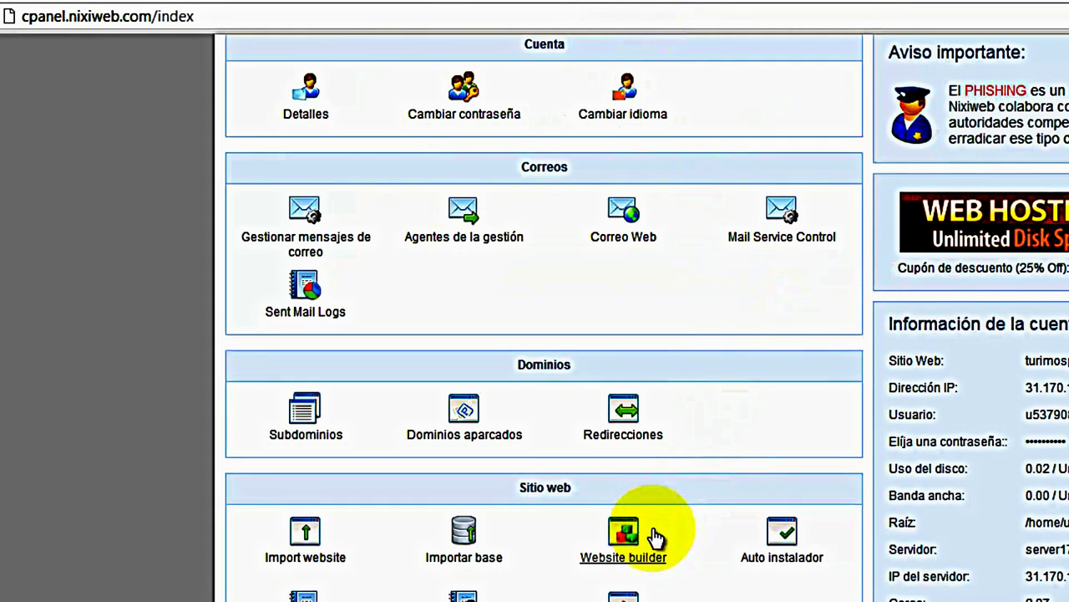
scroll(649, 539, down, 5)
scroll(651, 543, up, 3)
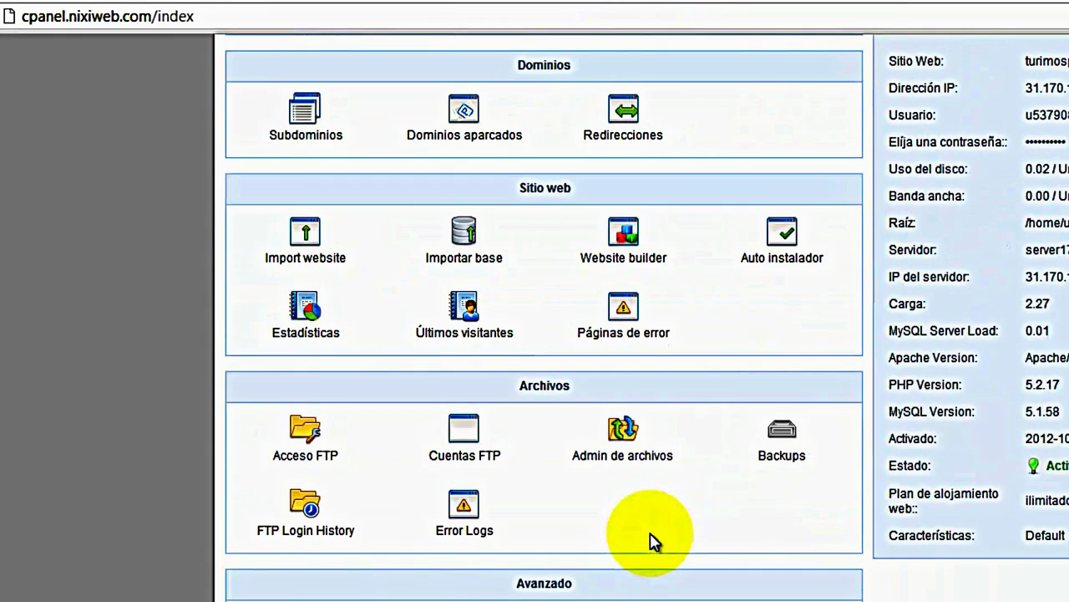
click(620, 459)
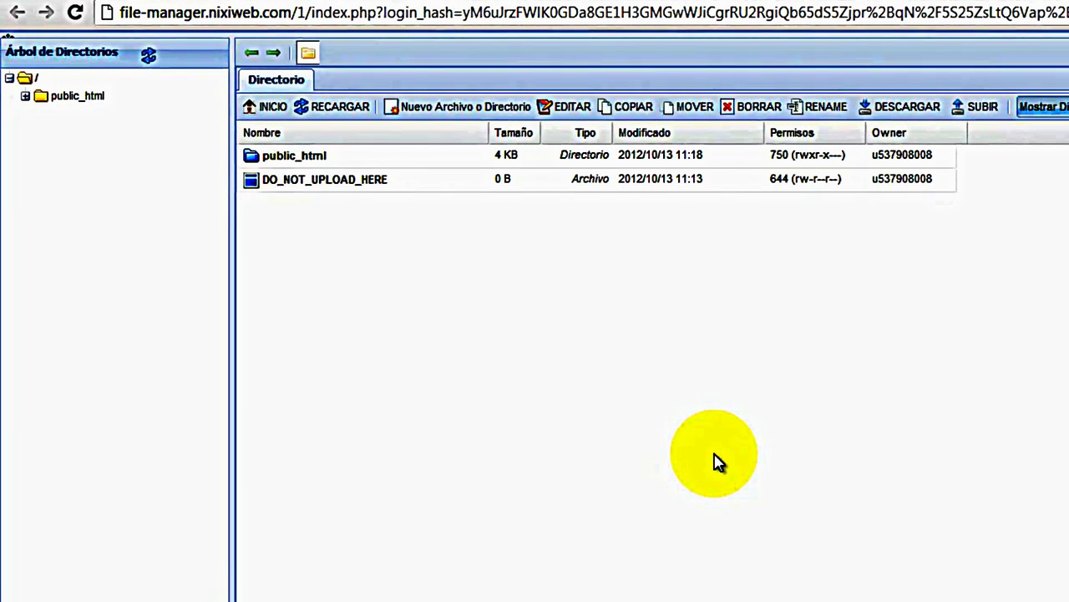
click(89, 103)
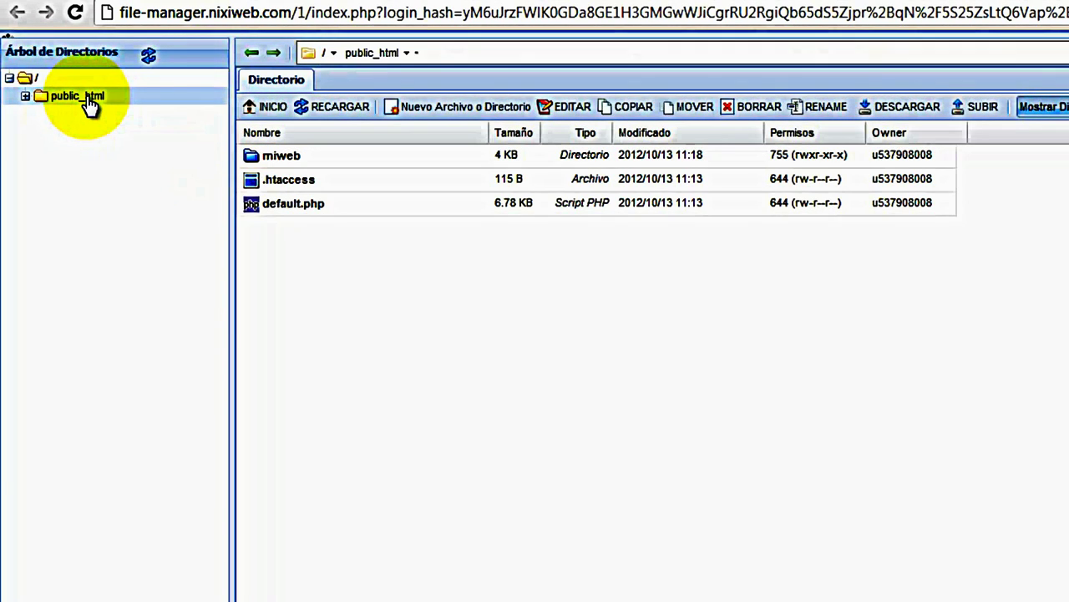
Start an upload into public_html, pick the miweb ZIP, then dismiss the upload form
click(976, 111)
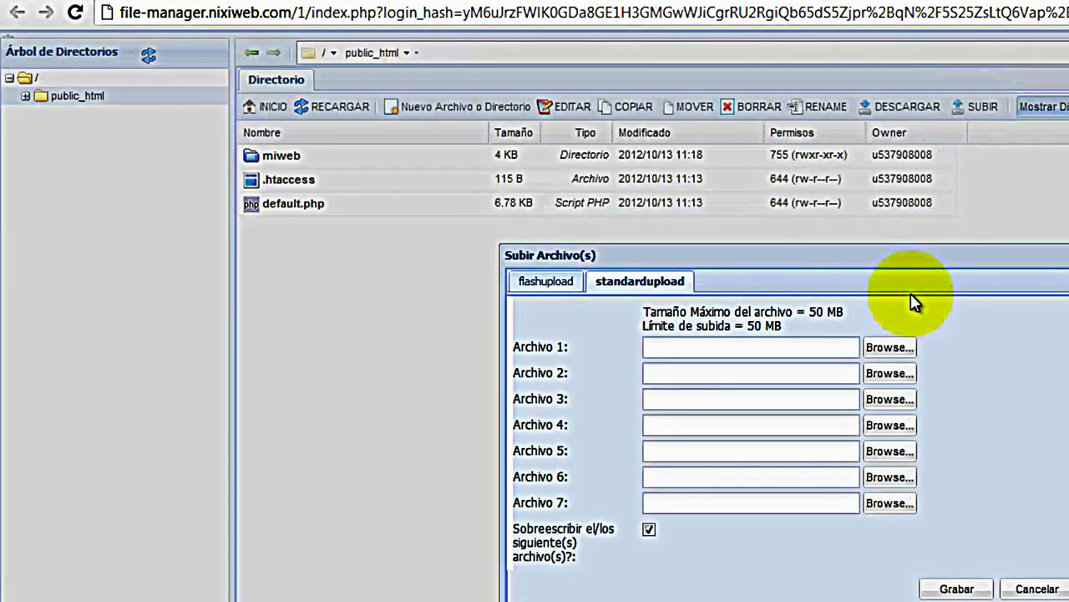
click(887, 348)
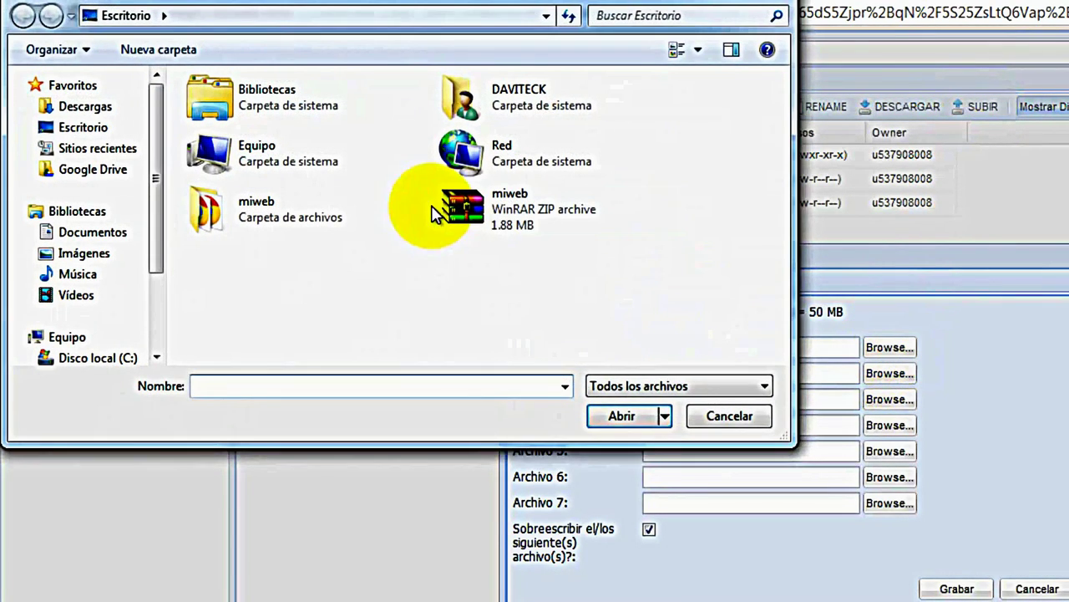
click(455, 201)
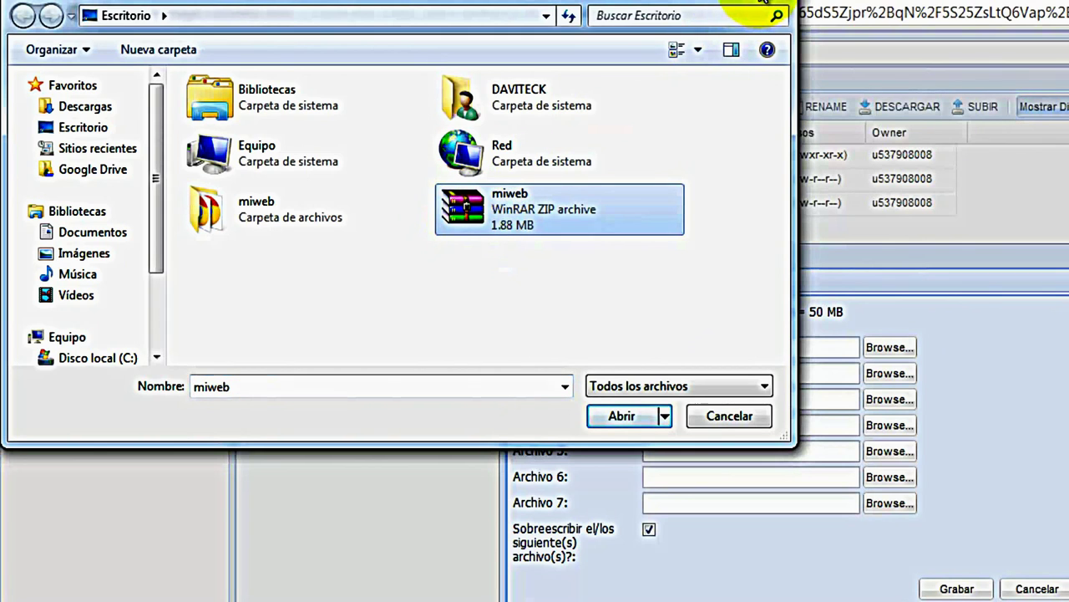
click(781, 10)
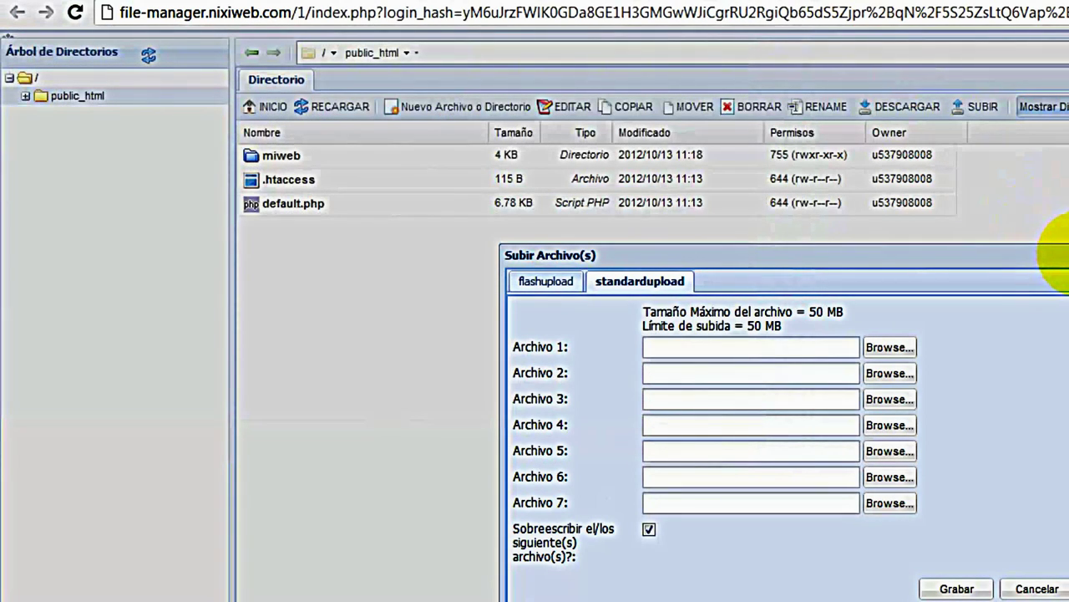
click(954, 589)
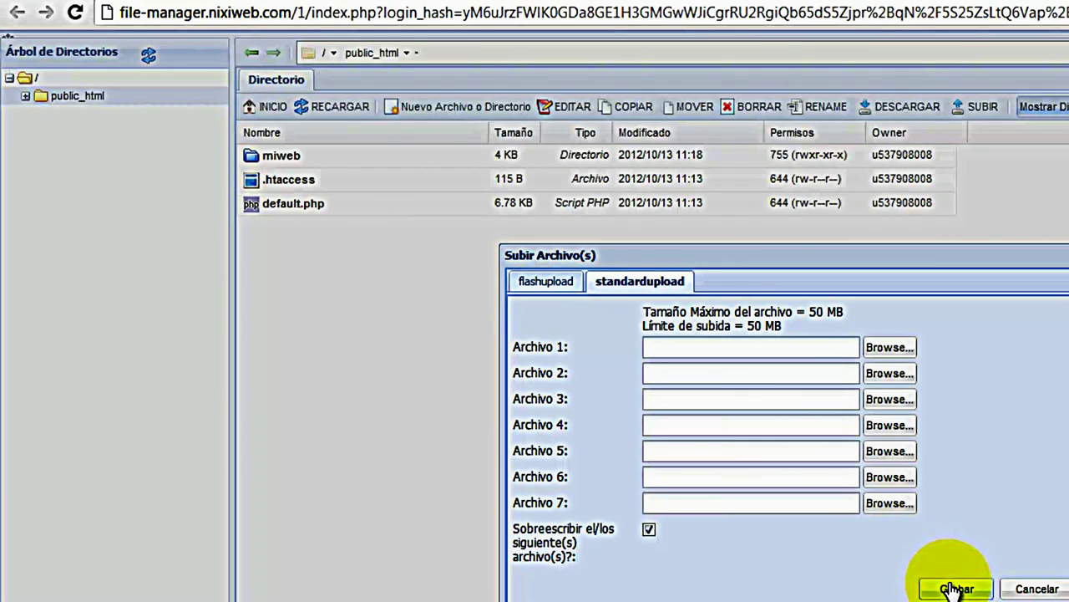
click(1057, 256)
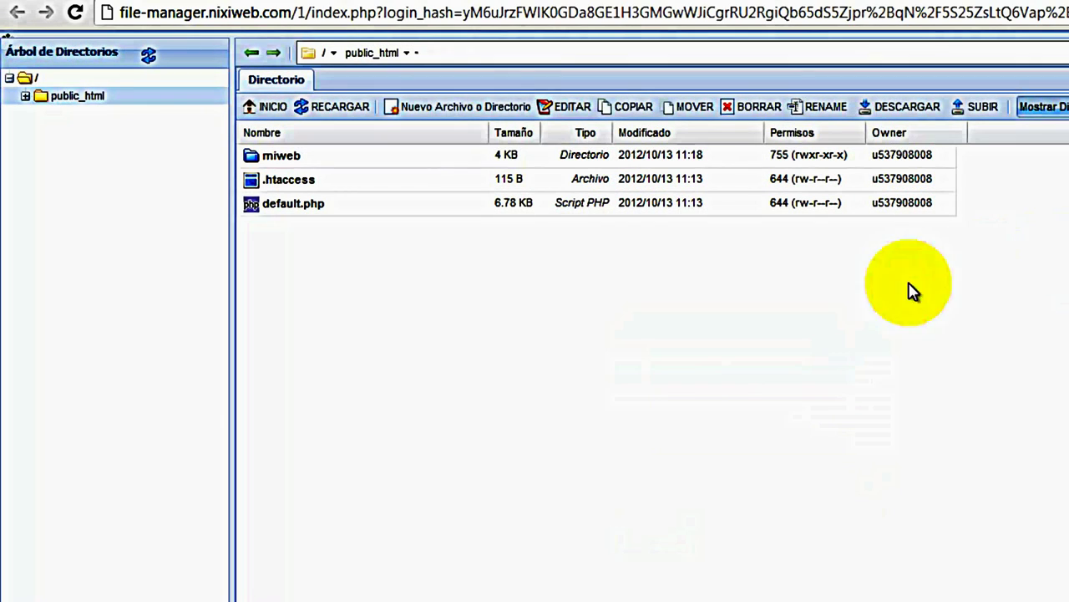
Extract the compressed miweb website archive with Extraer Archivo Comprimido
click(253, 160)
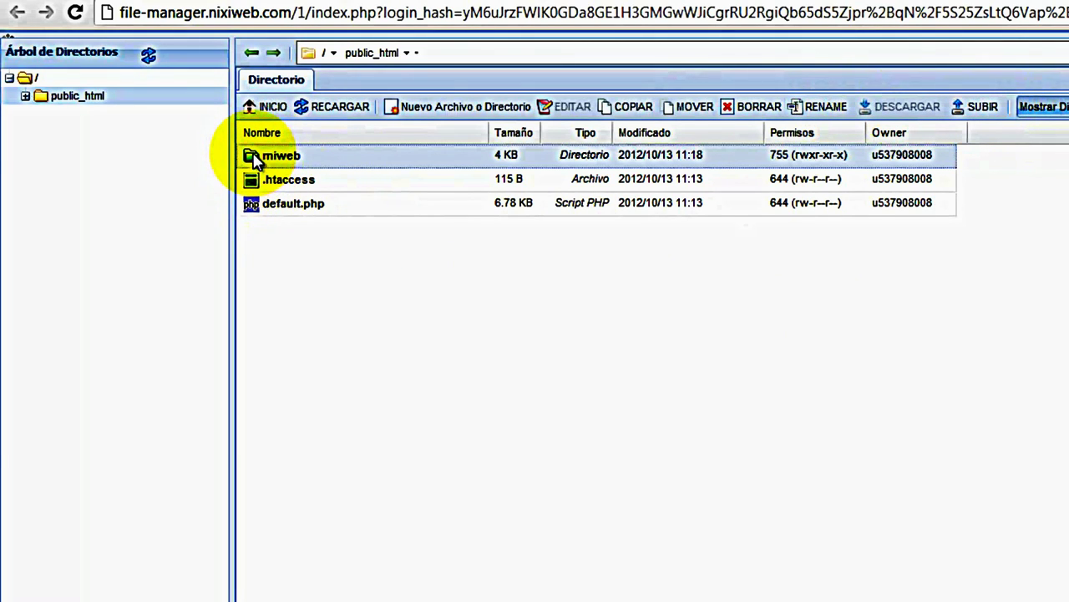
right_click(253, 154)
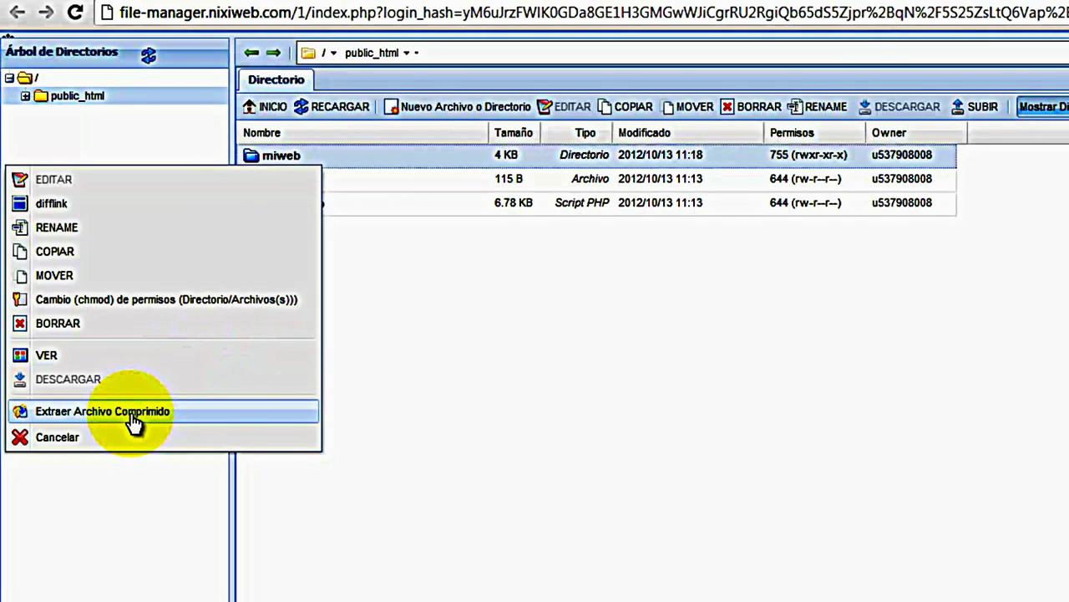
click(430, 349)
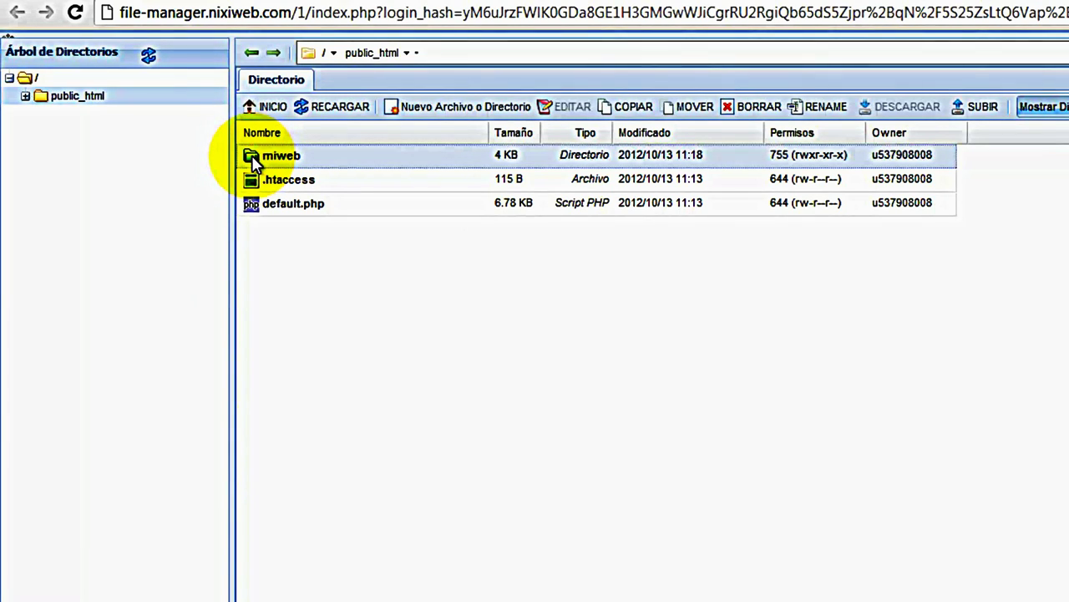
Open the miweb folder and select everything from Scripts down to videos.html
double_click(255, 160)
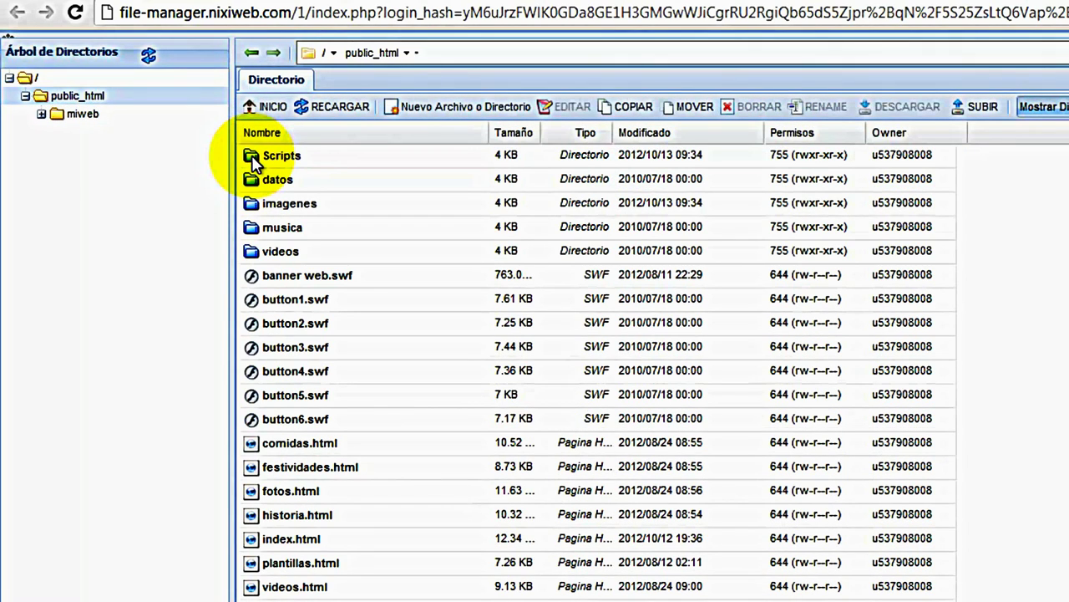
click(255, 158)
shift+click(255, 586)
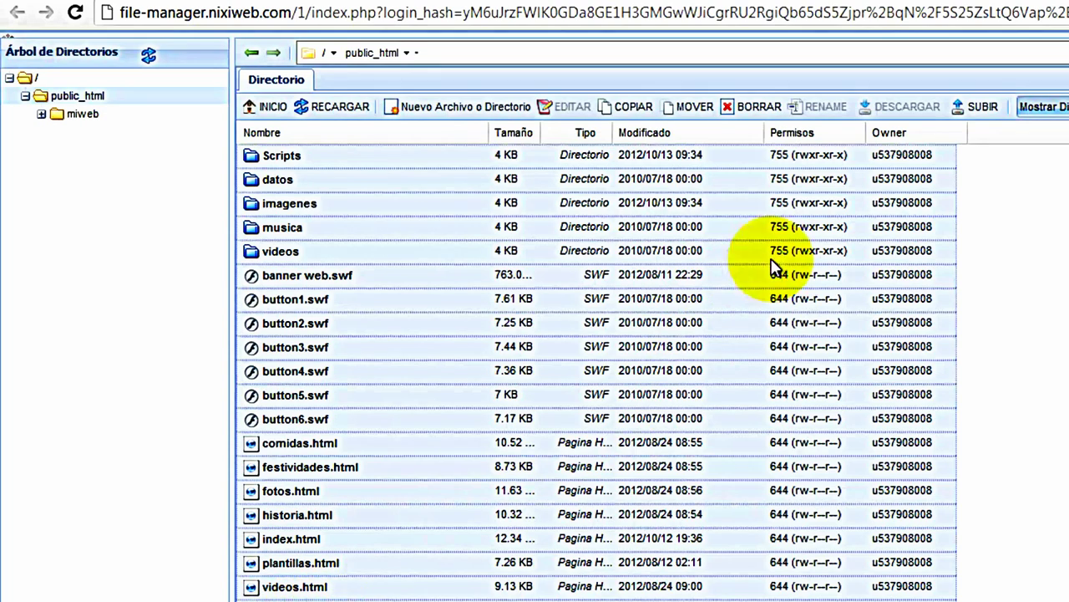
Move the selected site files and folders from miweb into /public_html
click(693, 109)
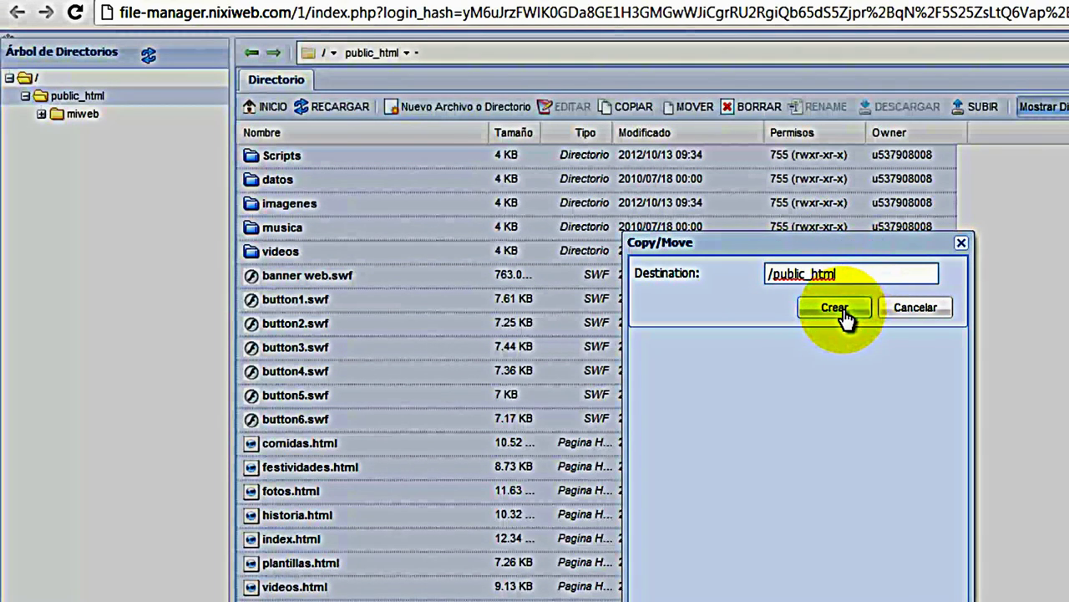
click(836, 309)
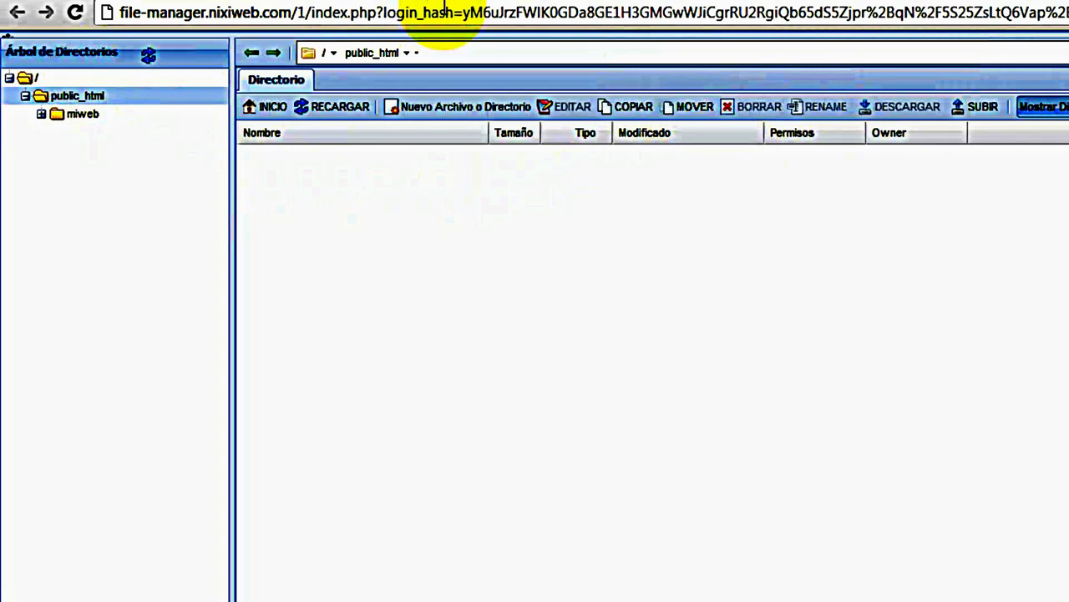
click(496, 0)
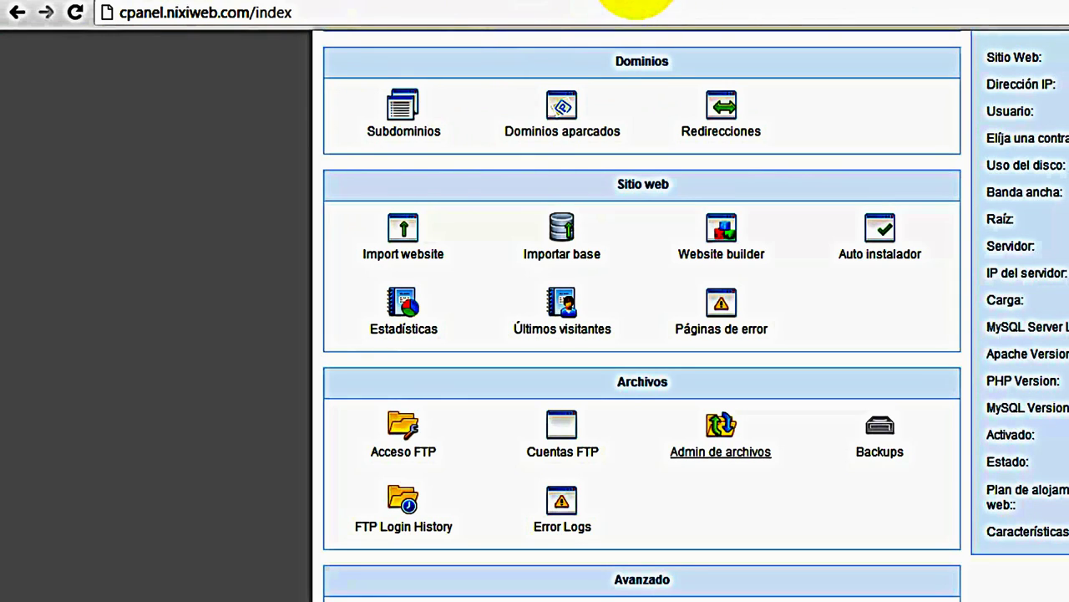
Refresh the directory tree to confirm the site files in public_html, then return to the dashboard
click(626, 0)
click(123, 76)
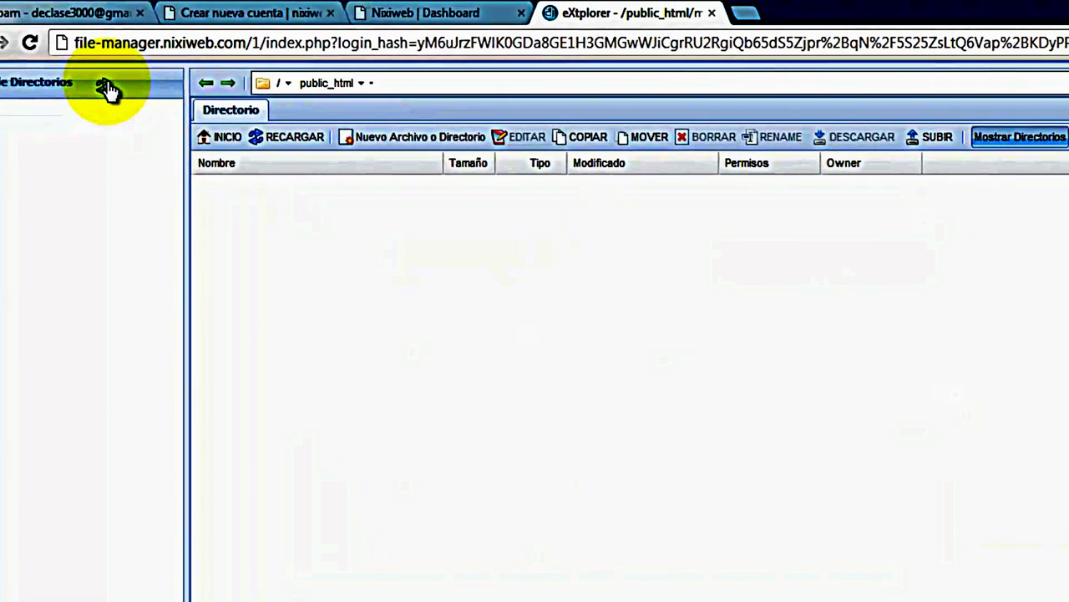
click(15, 127)
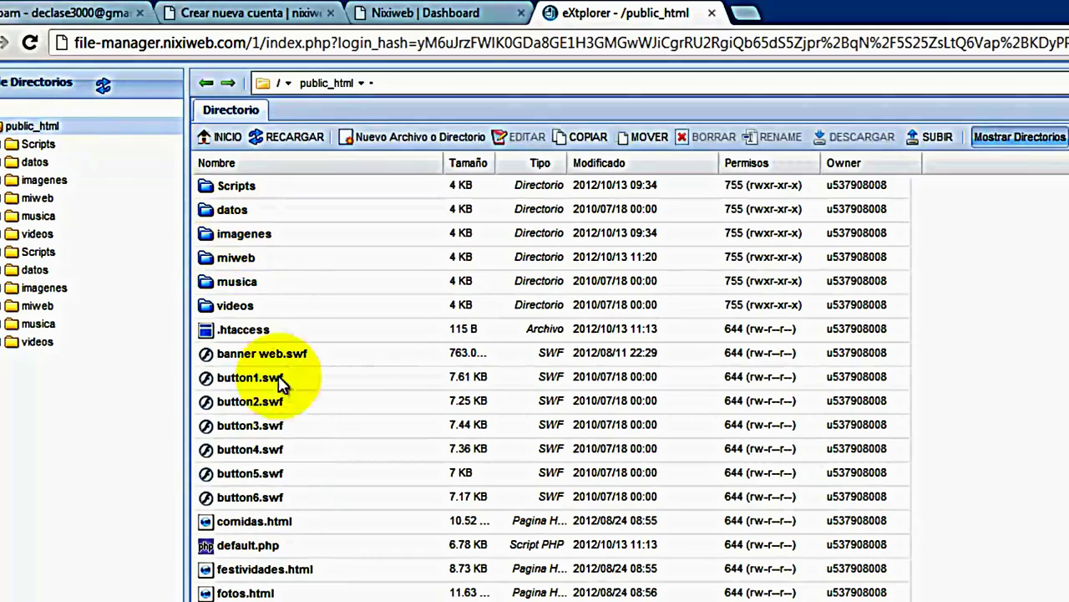
click(460, 18)
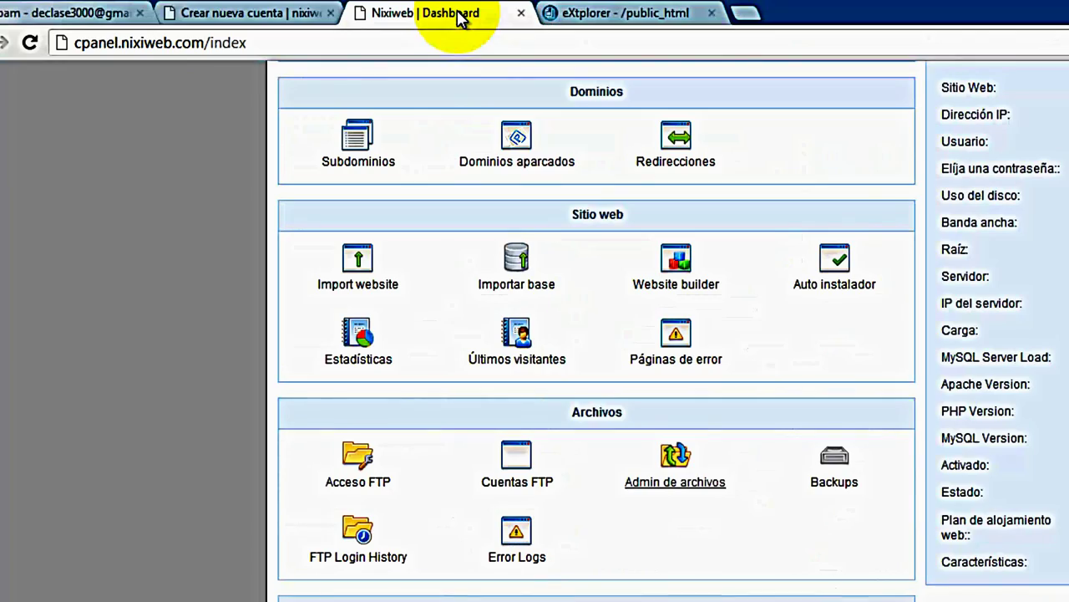
scroll(847, 370, up, 5)
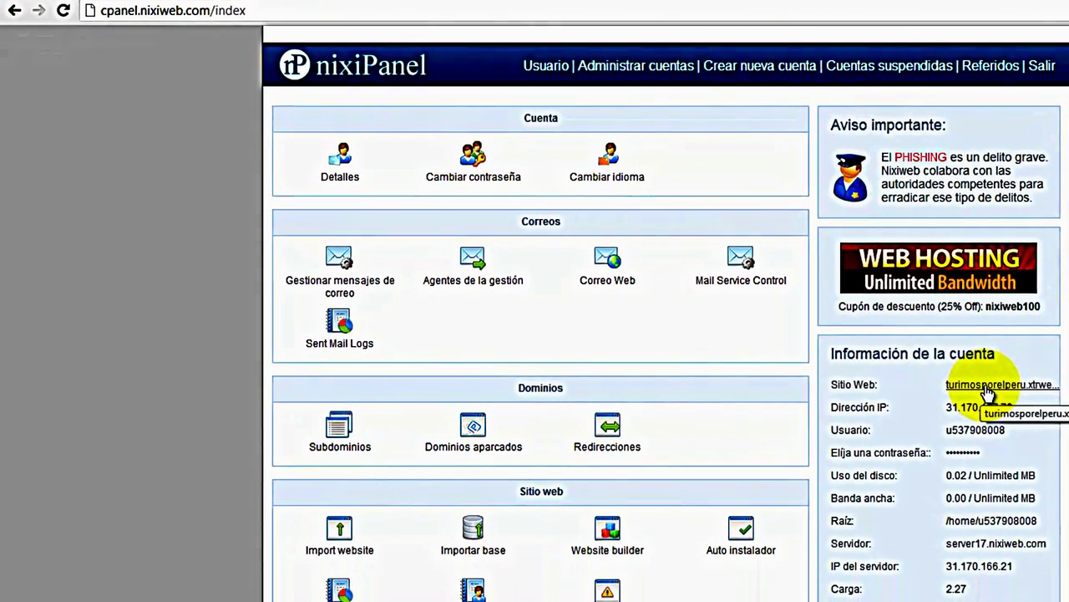
Load turimosporelperu.xtrweb.com via Sitio Web and scroll through its Huaraz page and music playlist
click(987, 390)
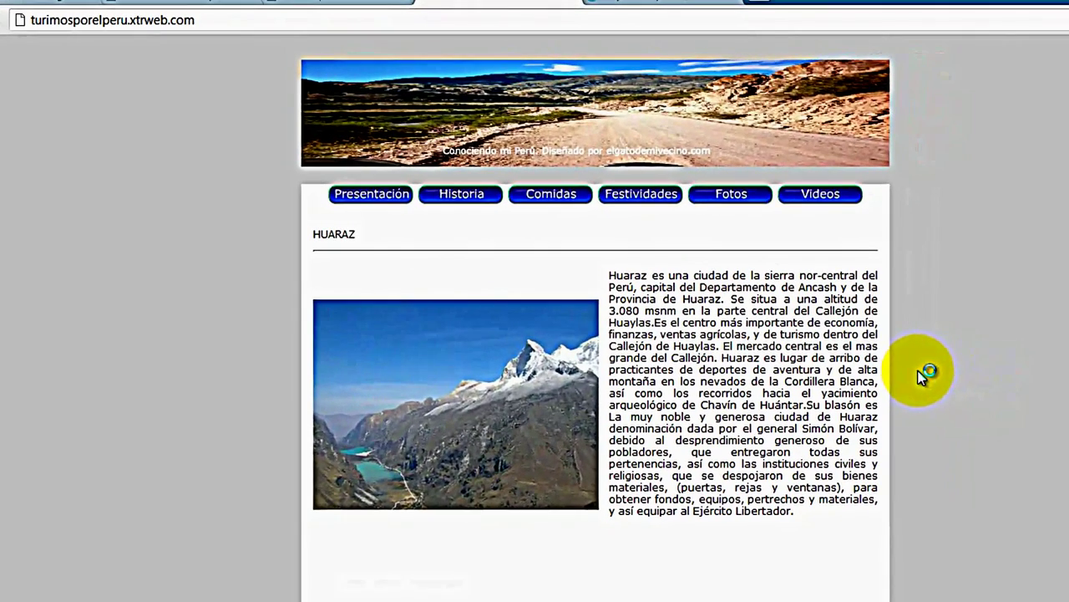
scroll(926, 375, down, 4)
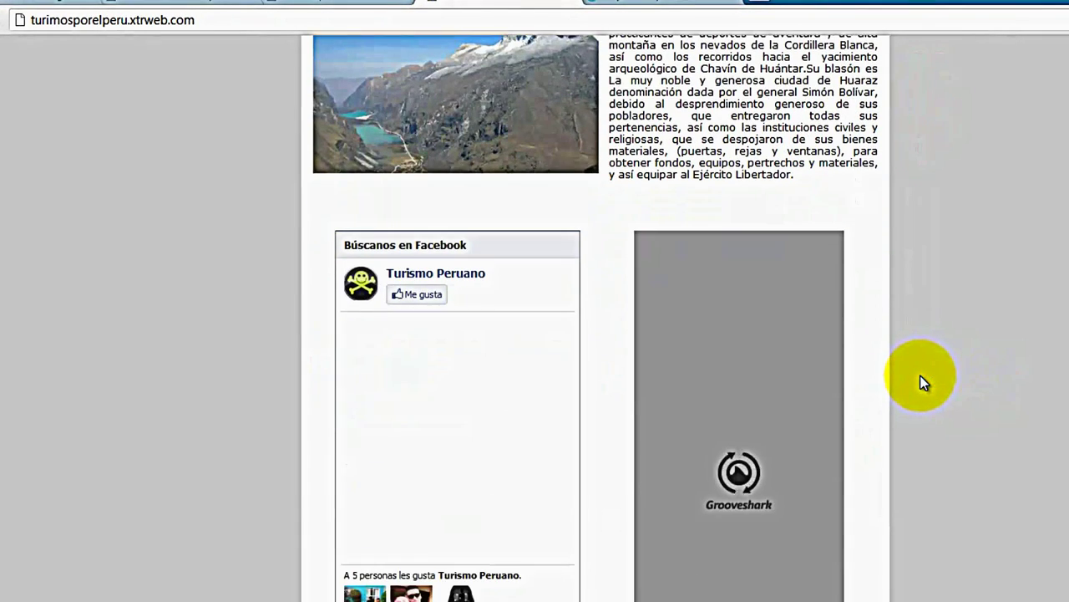
scroll(923, 382, down, 1)
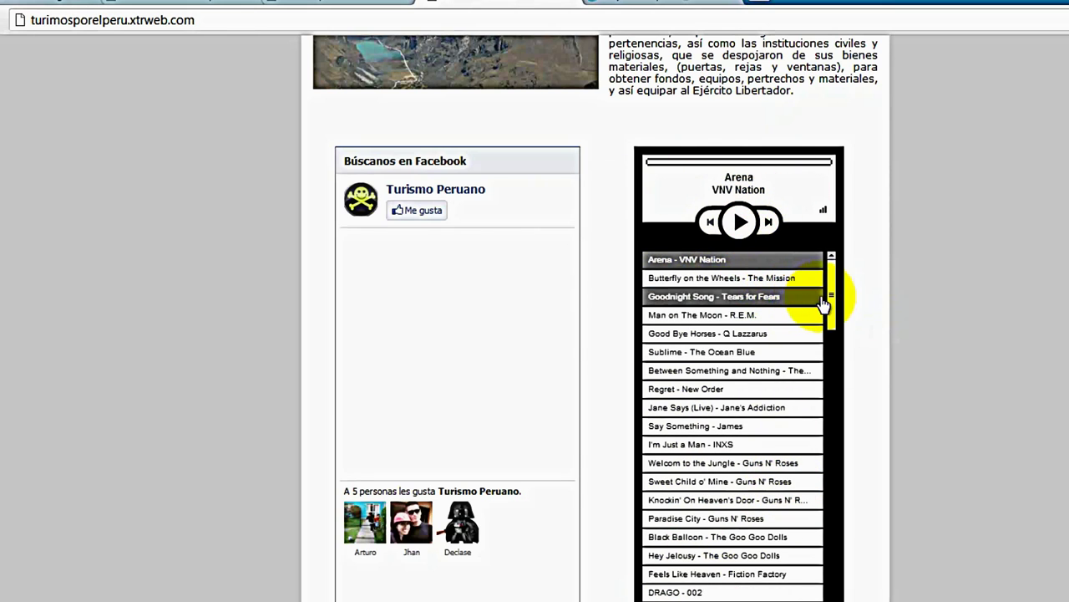
drag(833, 303, 831, 324)
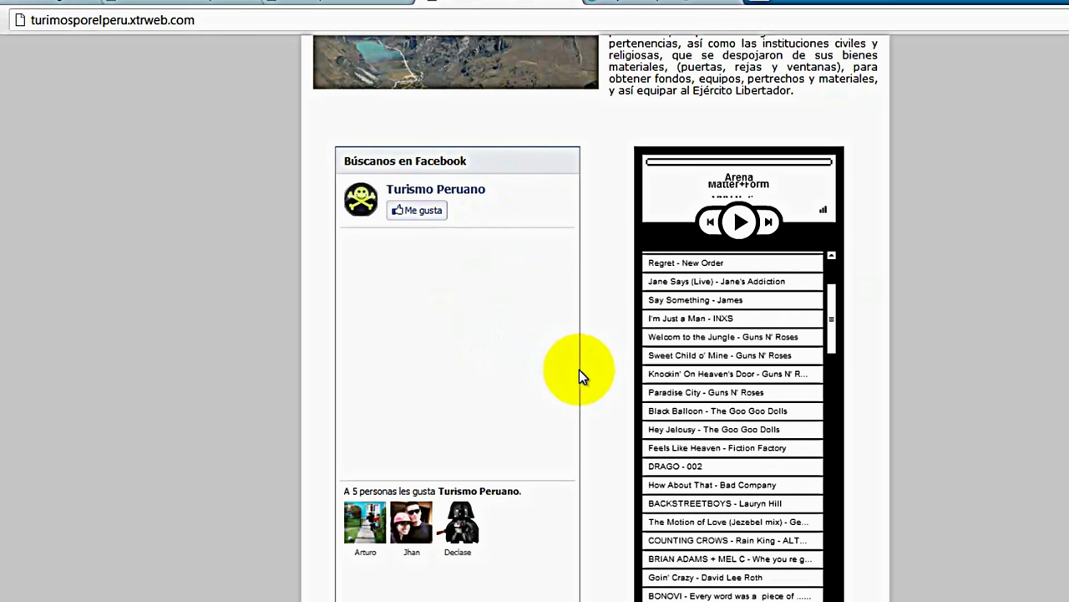
scroll(614, 375, up, 4)
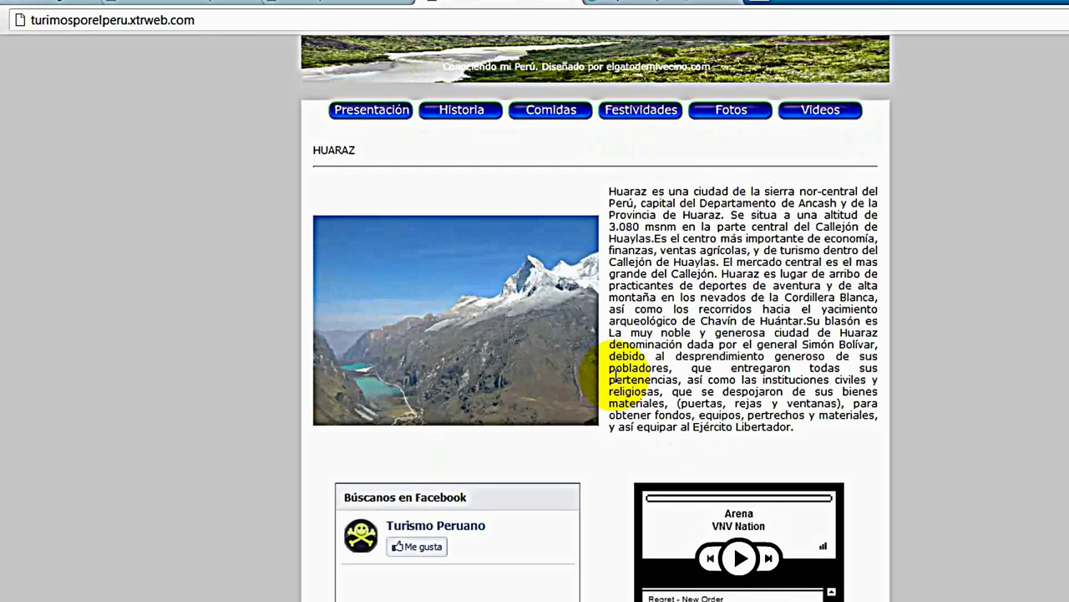
scroll(614, 375, up, 1)
scroll(614, 375, down, 5)
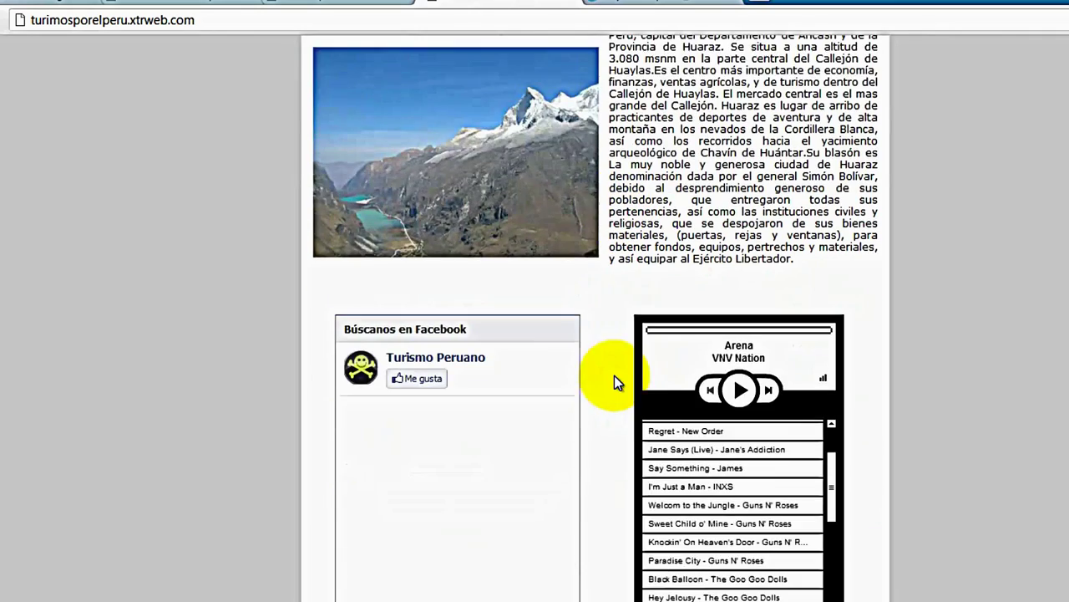
scroll(587, 421, up, 5)
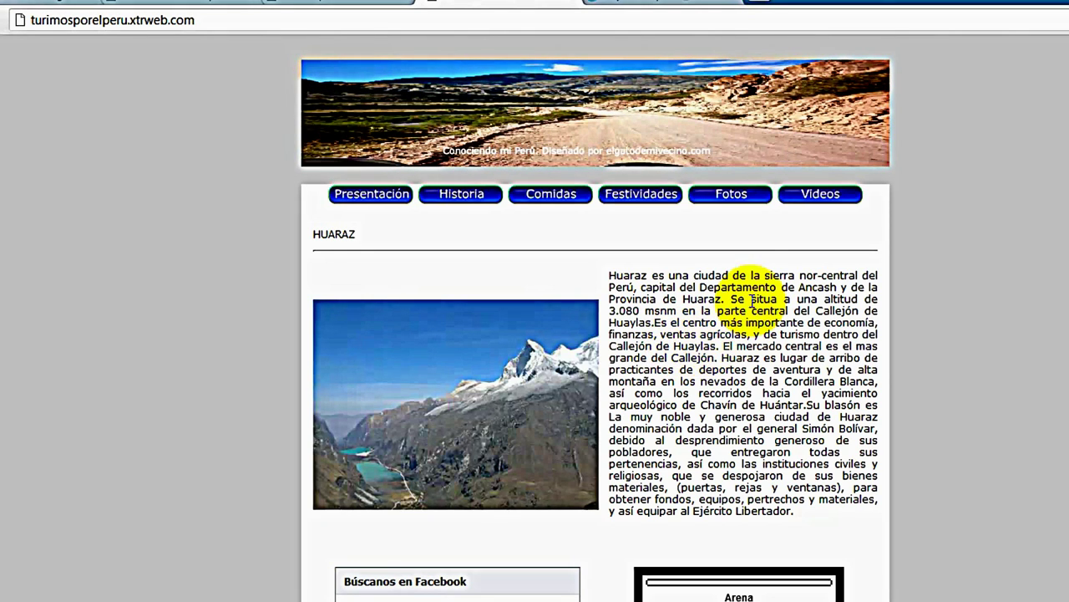
scroll(661, 372, down, 2)
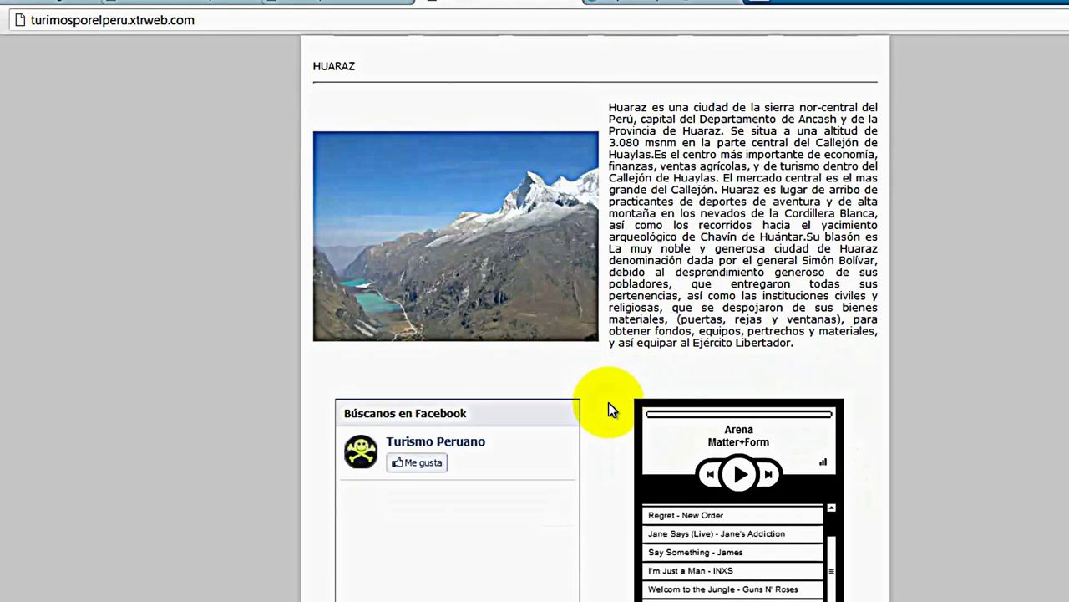
scroll(604, 403, down, 1)
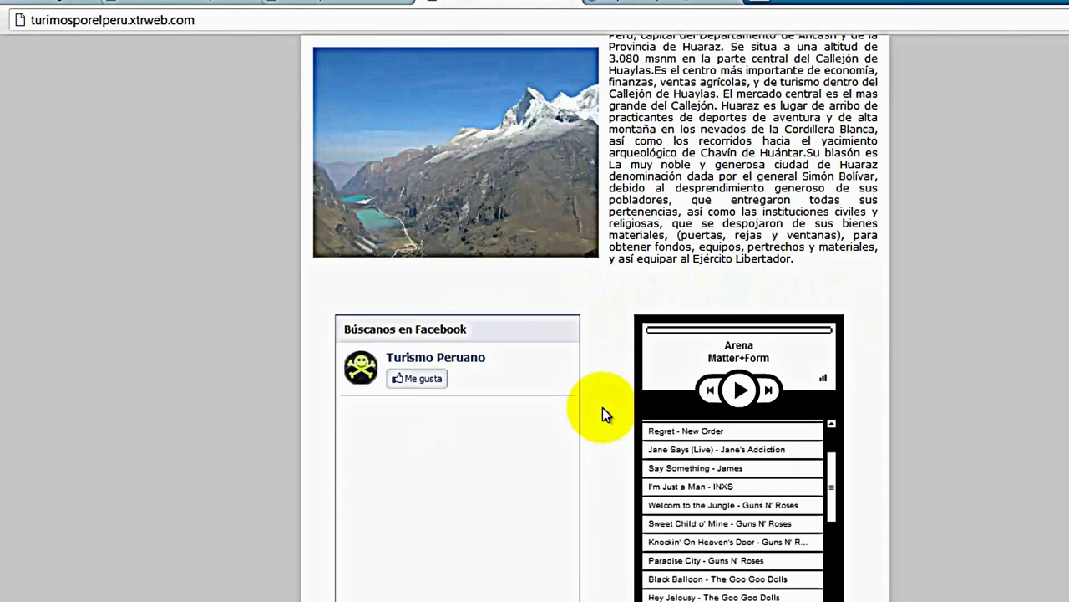